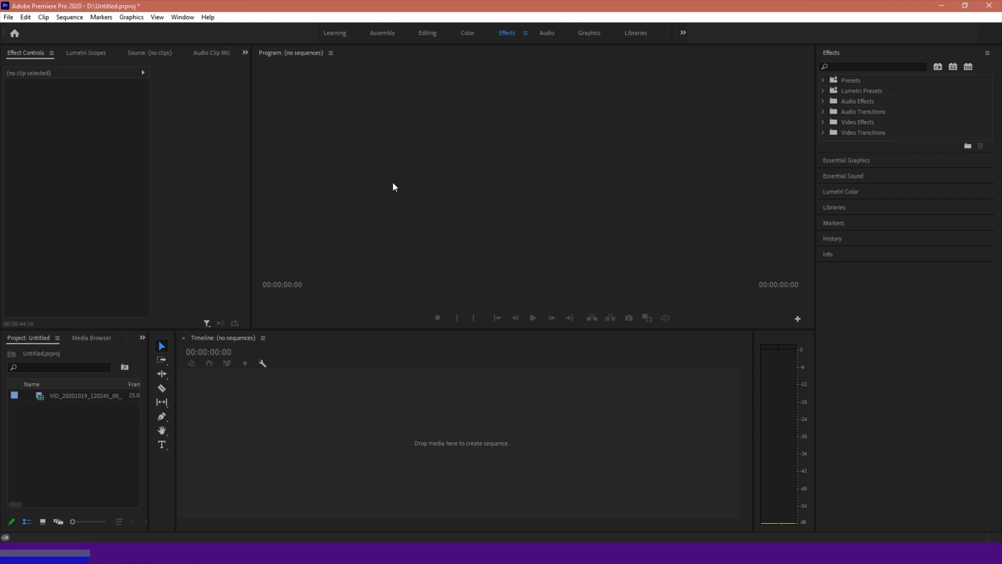
left_click(67, 394)
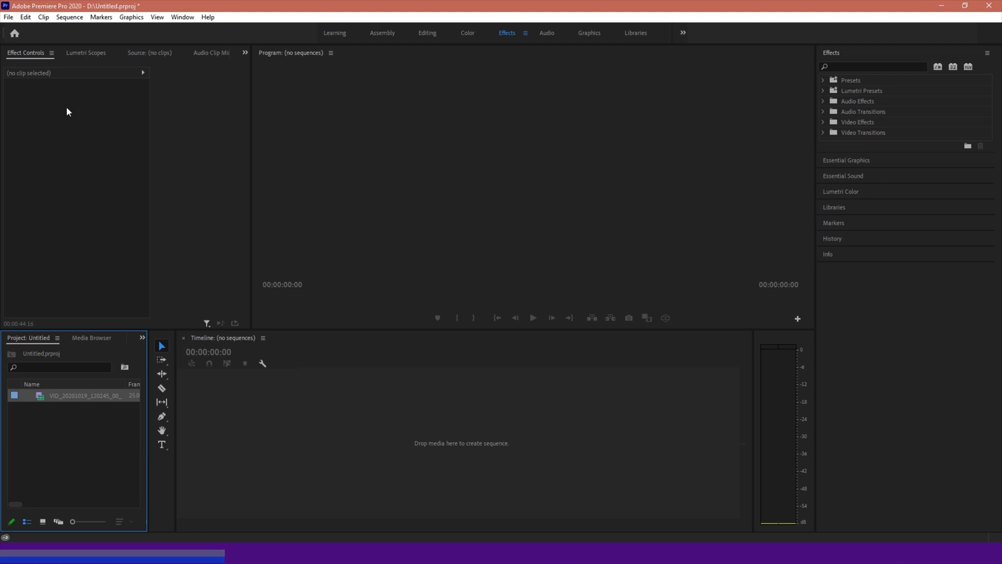
Browse the Sequence menu without running a command and widen the Project panel columns
left_click(70, 17)
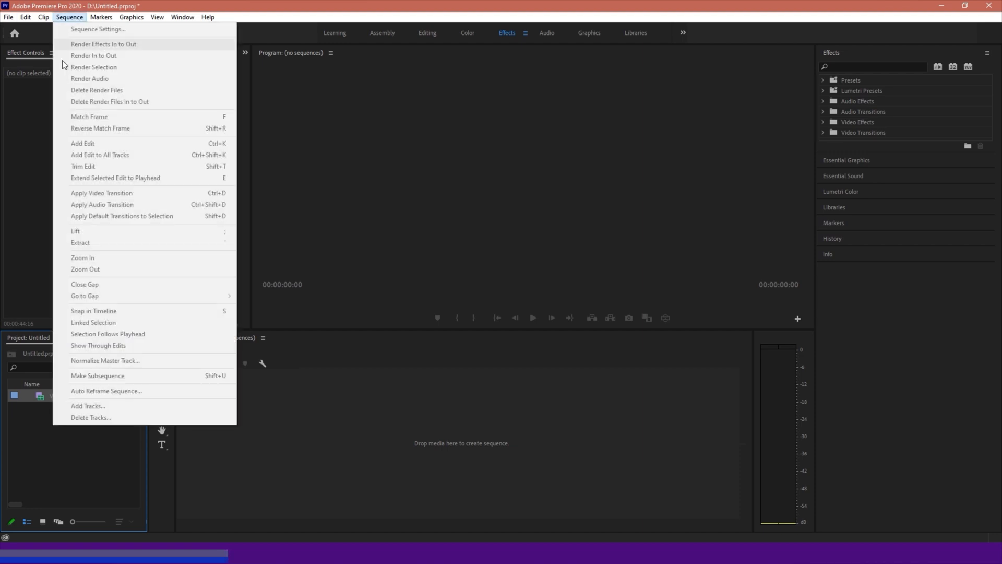
left_click(23, 285)
left_click(70, 17)
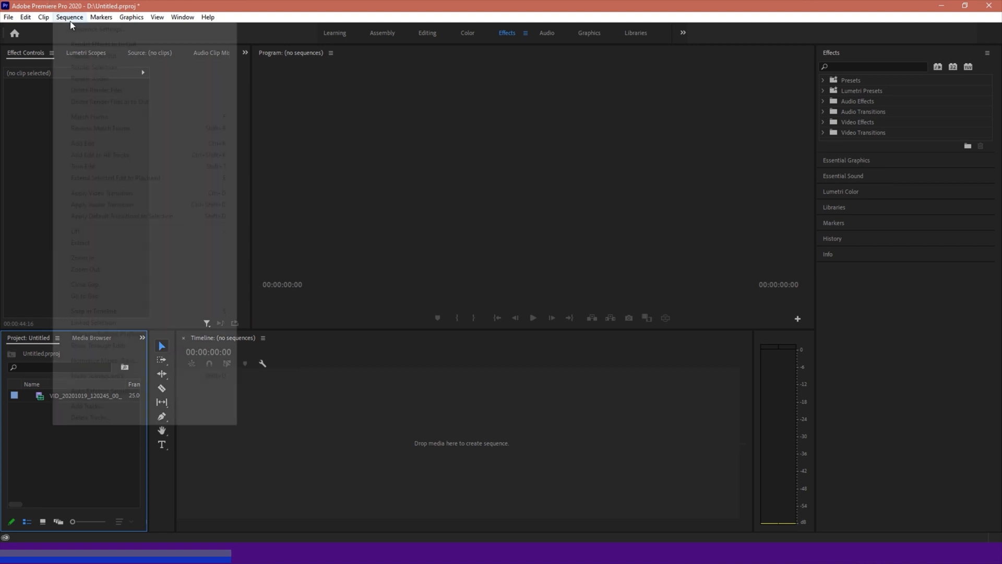
left_click(56, 439)
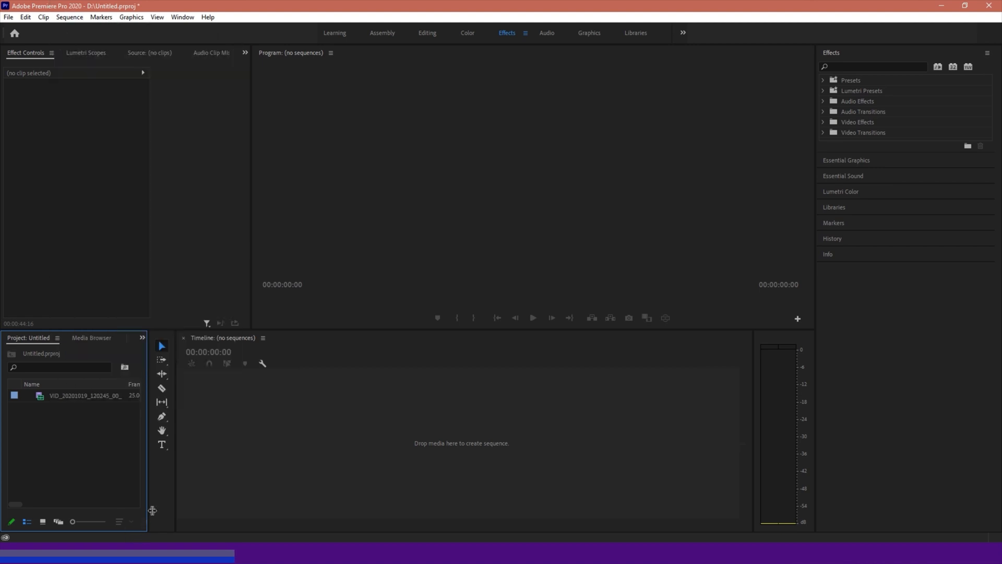
left_click_drag(152, 510, 231, 499)
Create Sequence 01 from the AVCHD > 1080p > AVCHD 1080p25 preset
left_click(197, 521)
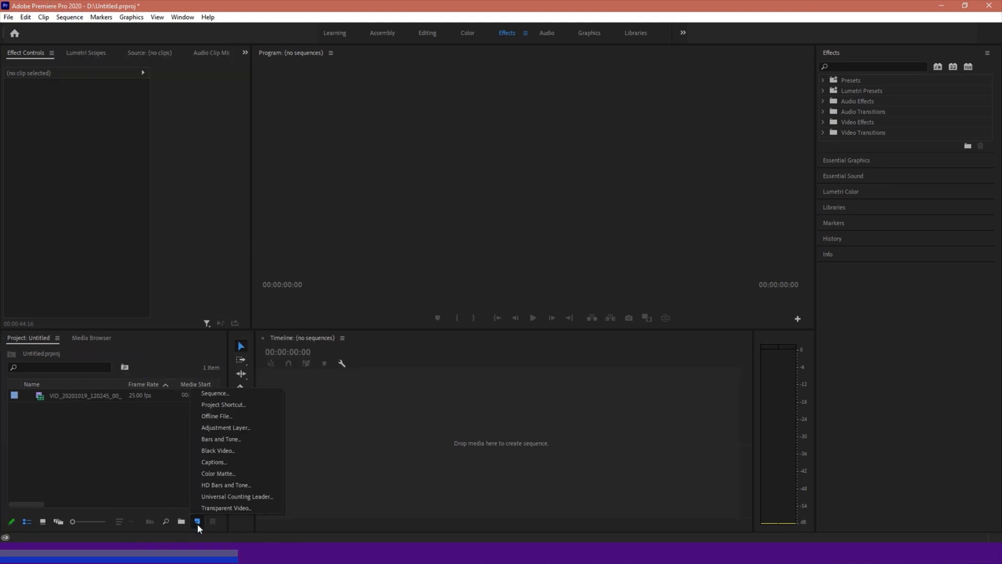
left_click(217, 393)
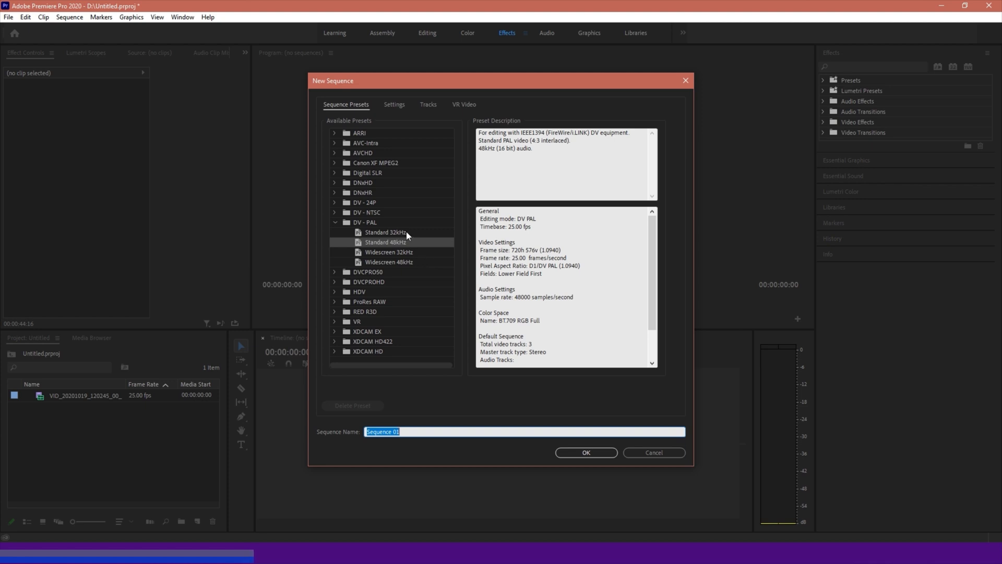
left_click(334, 153)
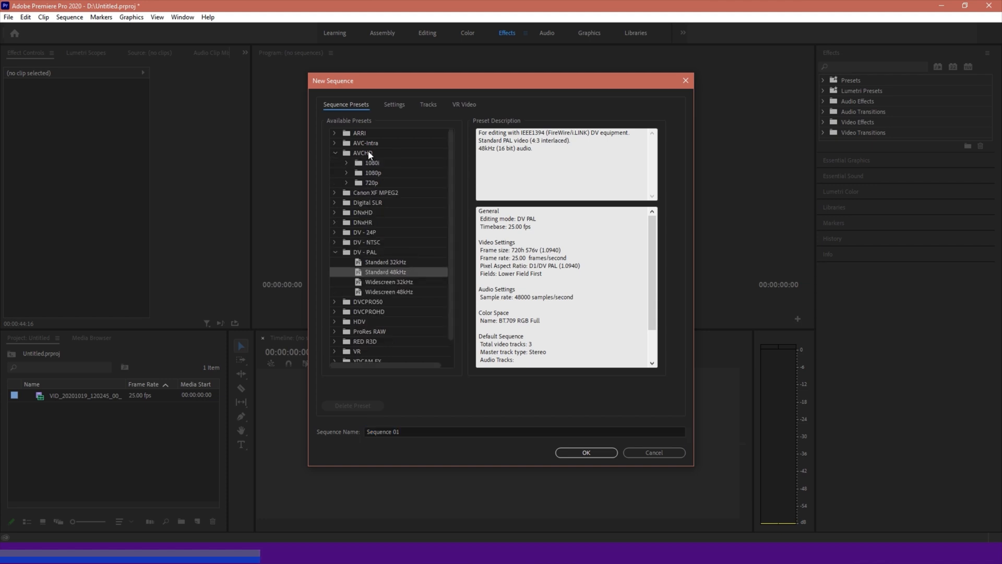
left_click(345, 172)
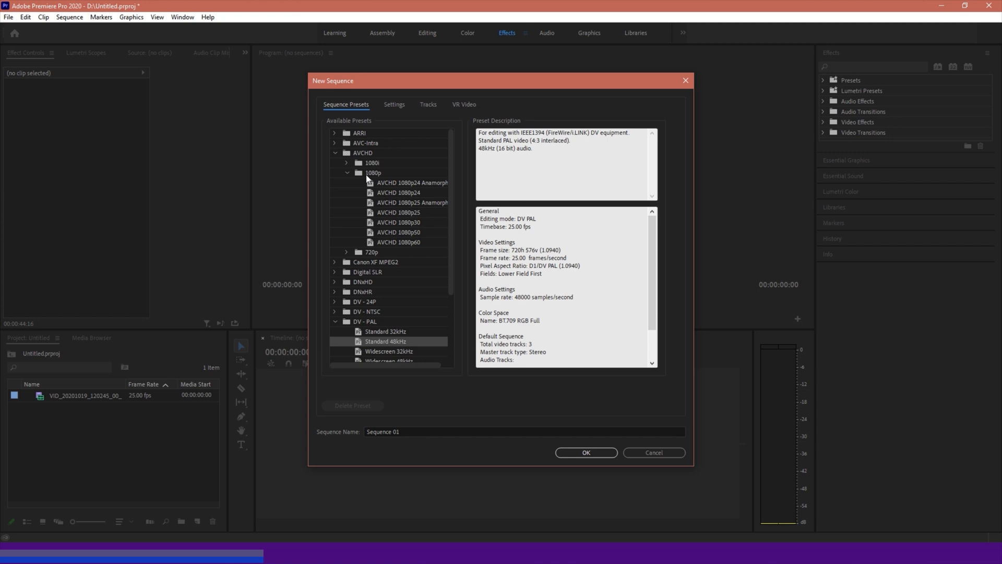
left_click(400, 215)
left_click(589, 451)
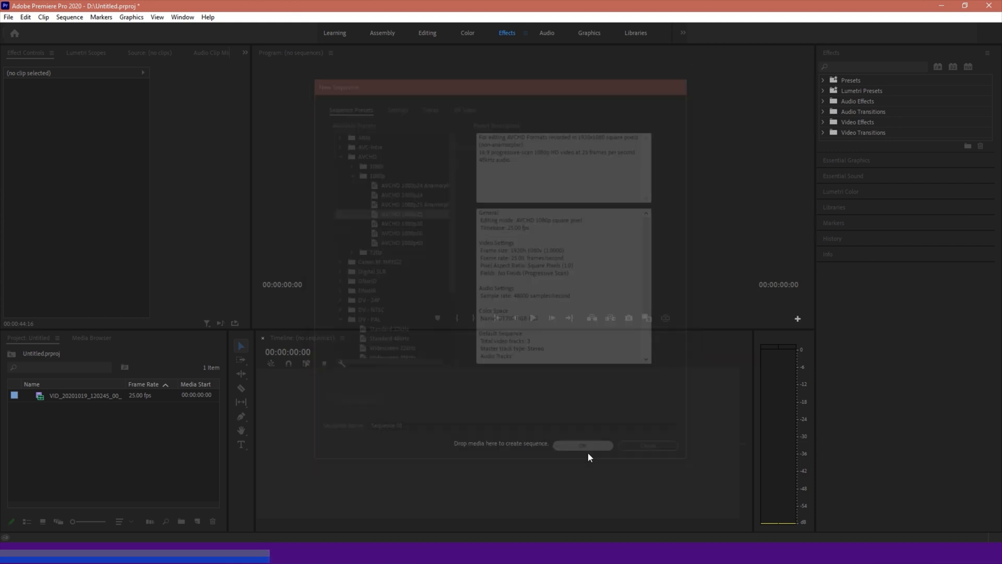
Review Sequence Settings, keeping Rec. 709 colour space and the VR projection unchanged
left_click(69, 16)
left_click(80, 30)
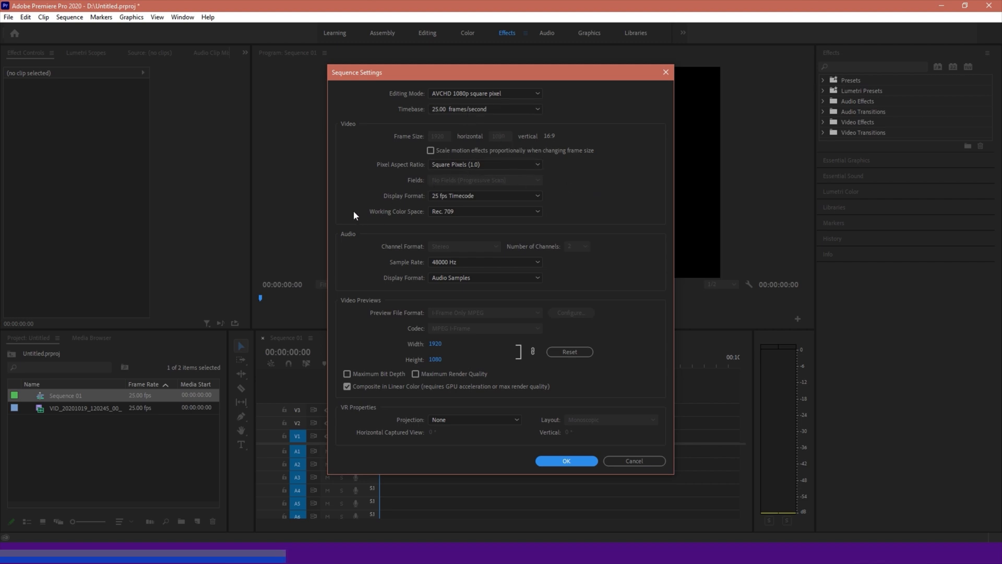
left_click(449, 211)
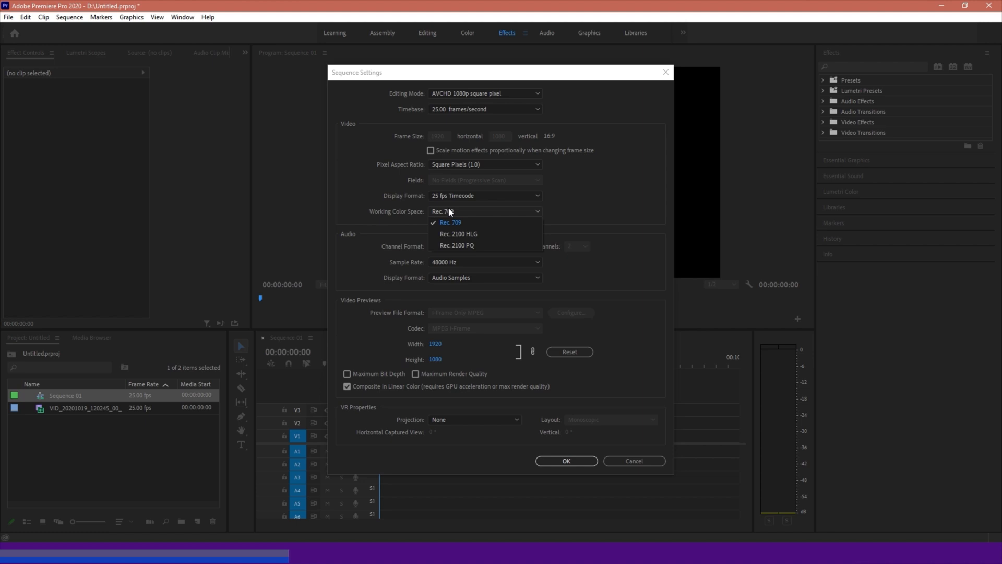
left_click(449, 211)
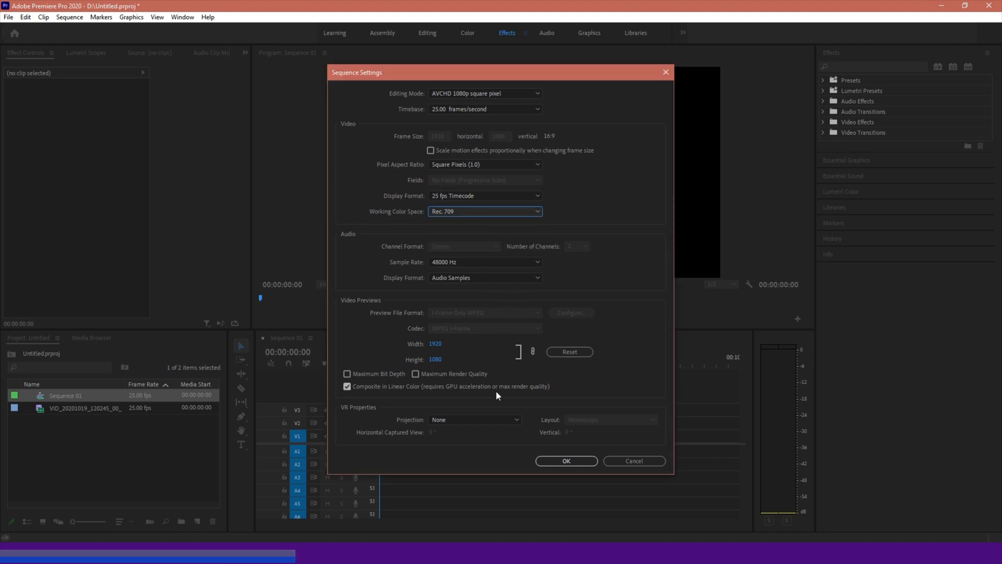
left_click(470, 421)
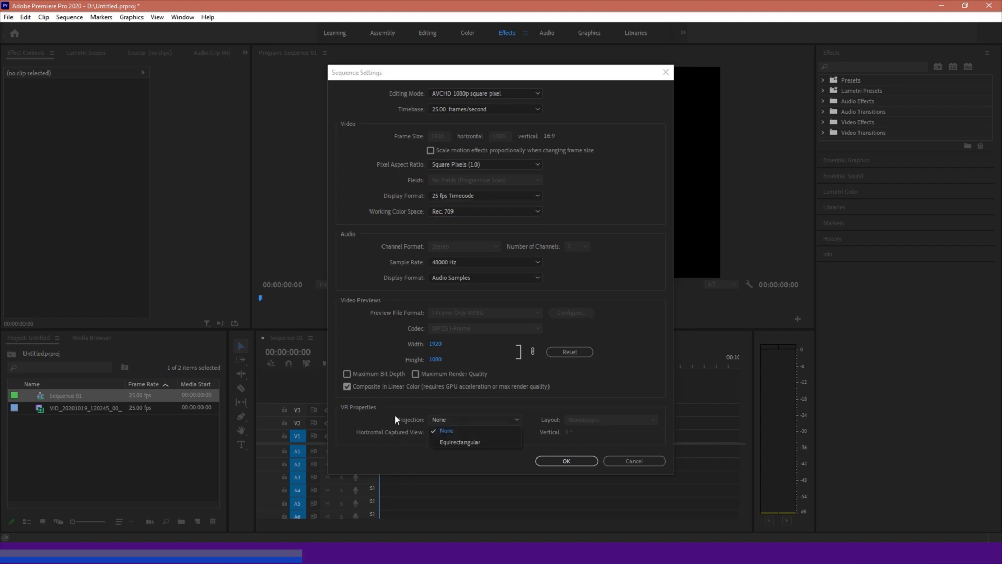
Close Sequence Settings and drag the park clip onto V1, keeping the sequence's existing settings
left_click(551, 459)
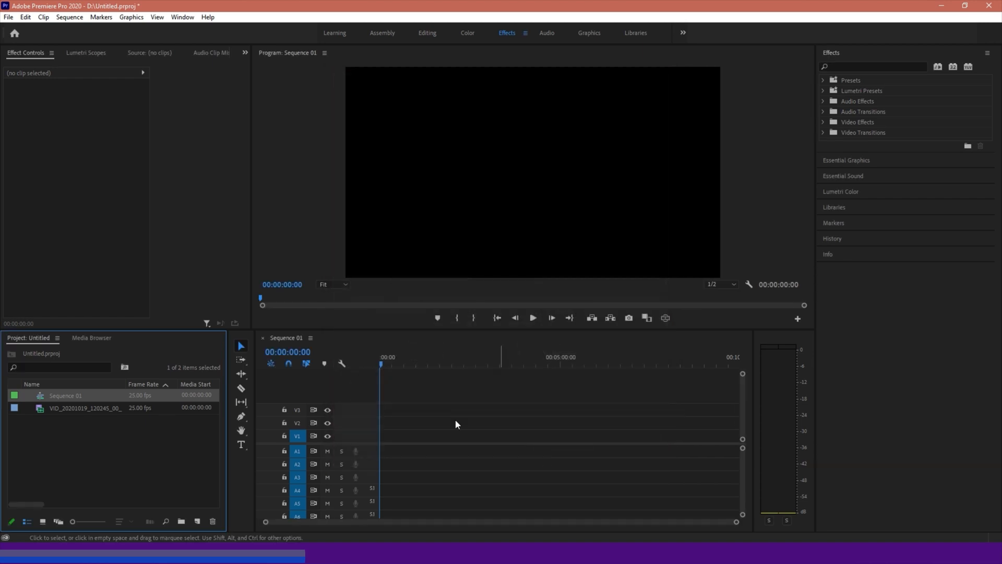
left_click(101, 428)
left_click(62, 407)
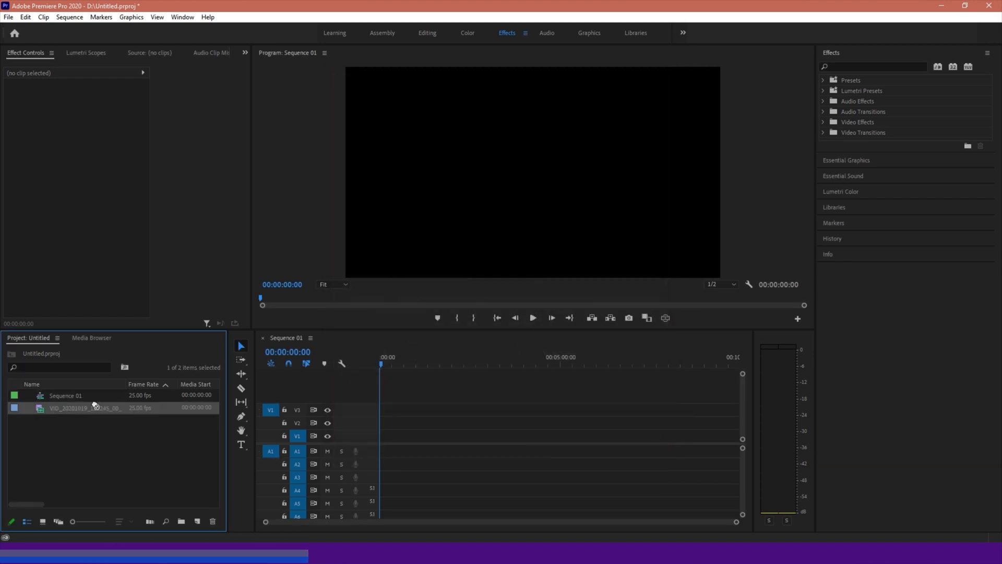
mouse_move(95, 405)
left_mouse_down()
mouse_move(392, 440)
mouse_move(386, 433)
left_mouse_up()
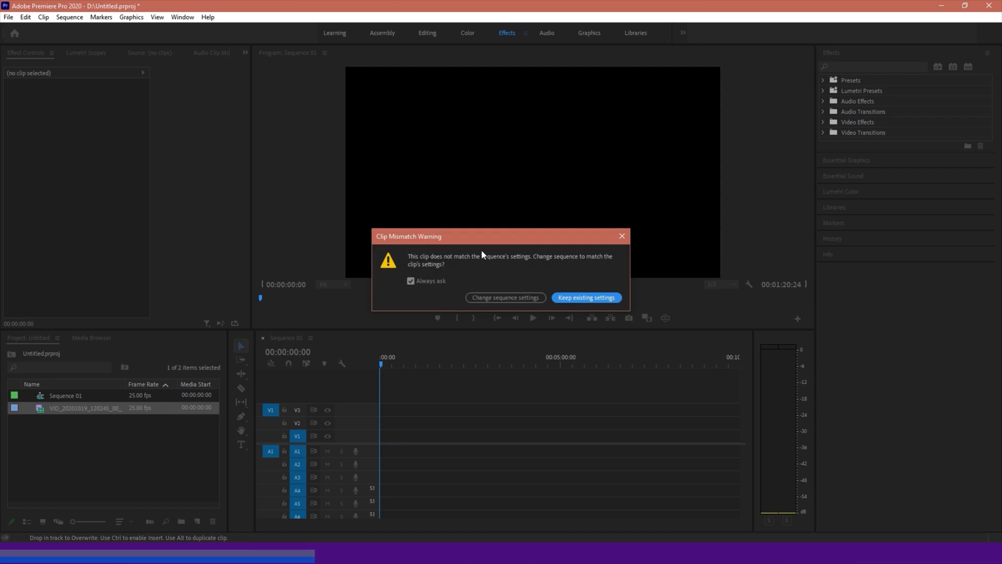
left_click(581, 300)
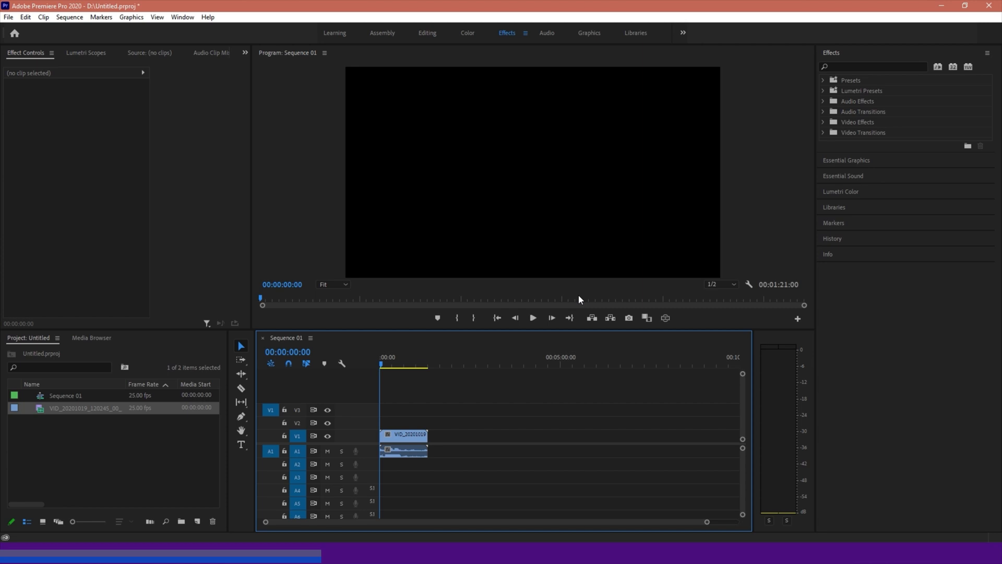
Scrub the playhead to about 25 s, 16 s and back to 9 s to preview the clip
left_click_drag(401, 360, 394, 360)
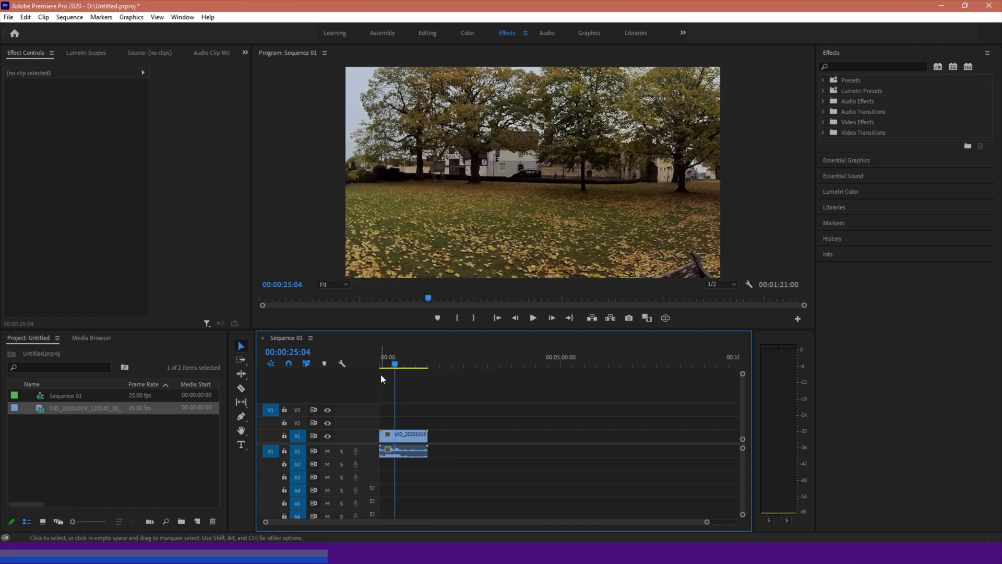
left_click_drag(391, 372, 391, 368)
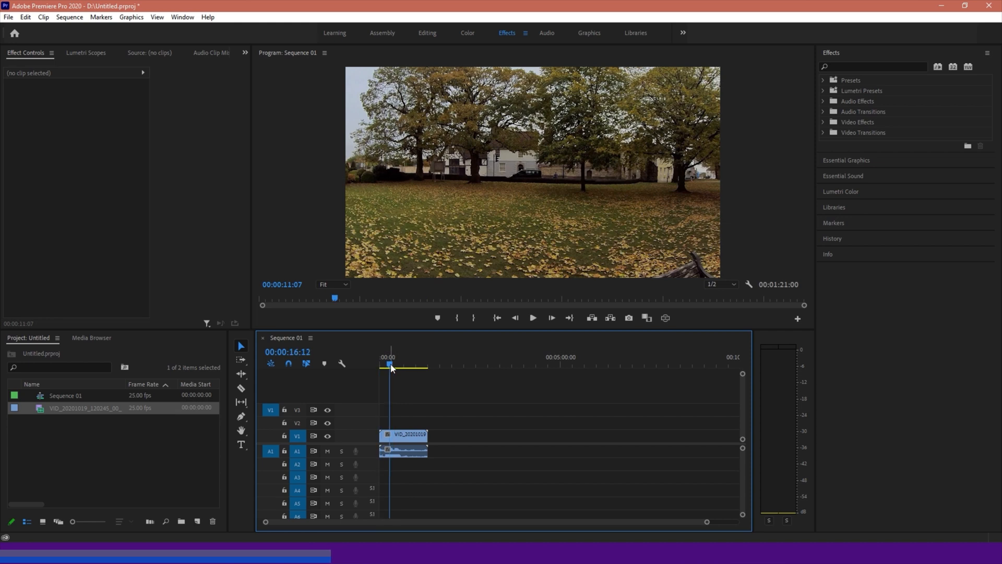
left_click(666, 315)
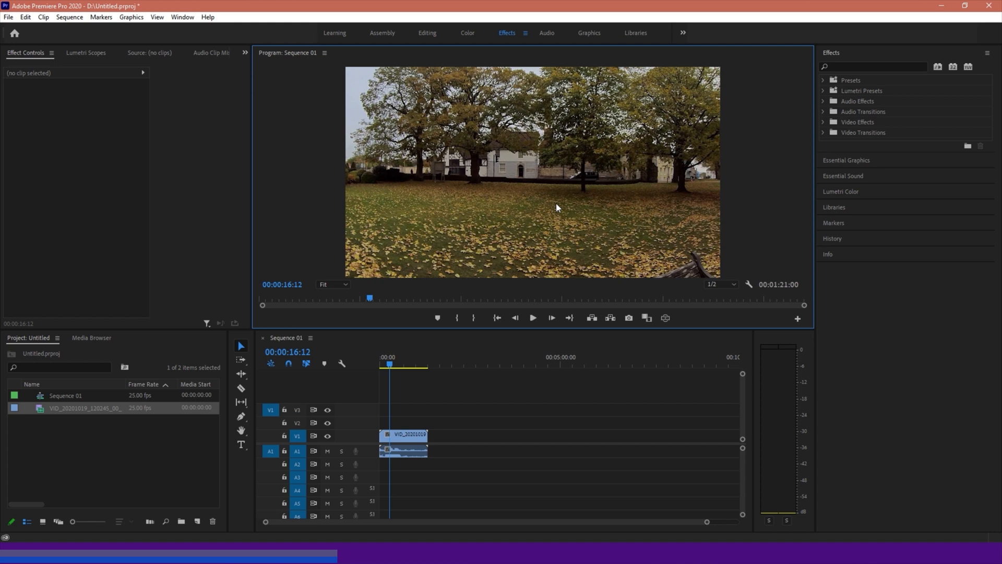
left_click(384, 362)
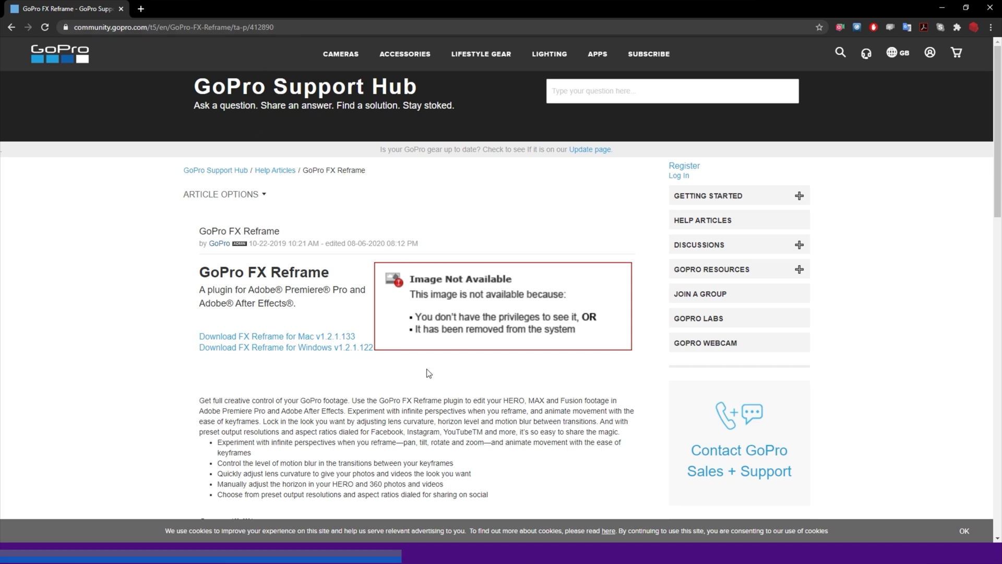
scroll(430, 374, "down", 1)
scroll(415, 364, "down", 1)
scroll(404, 356, "down", 1)
scroll(396, 345, "down", 1)
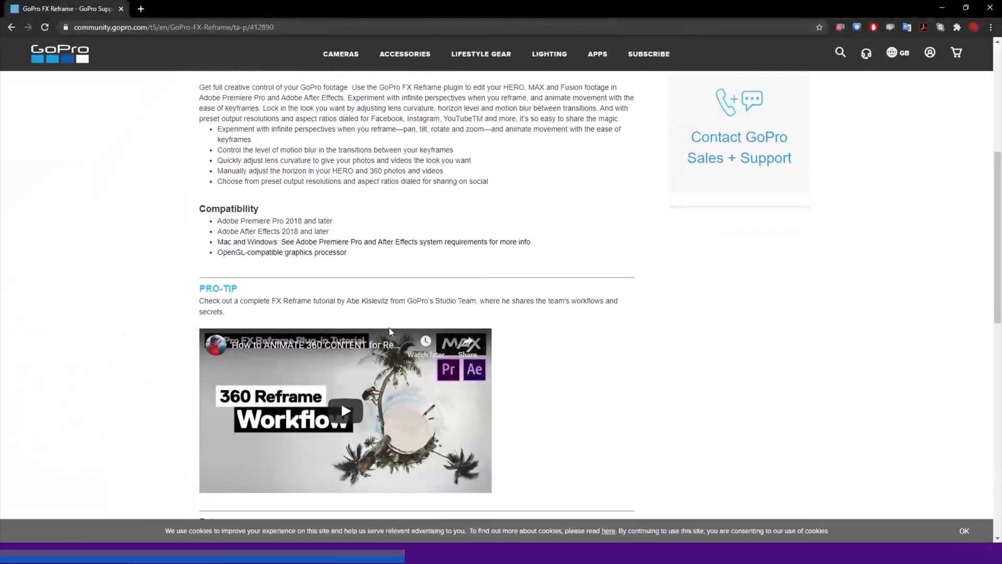
scroll(389, 331, "down", 1)
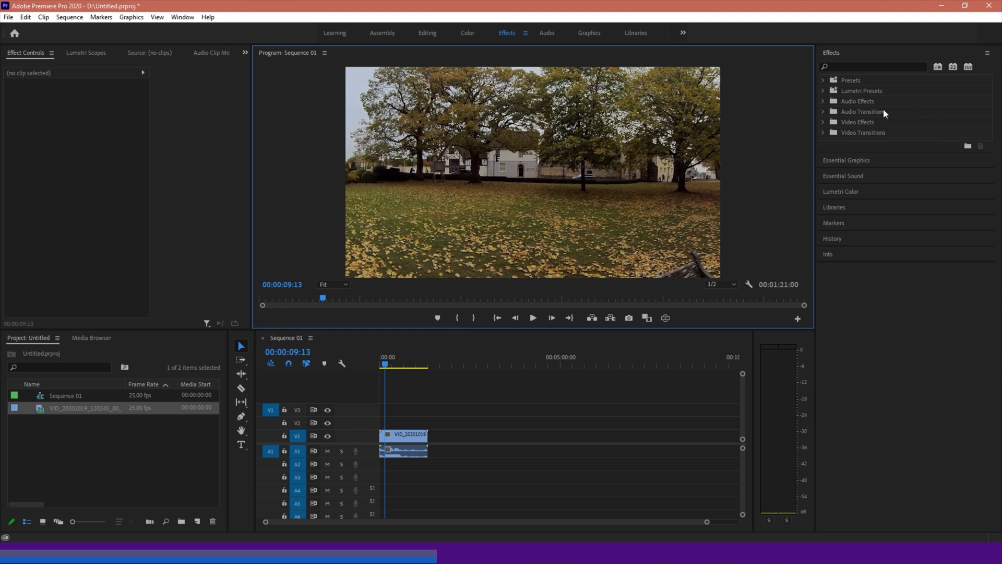
Search the Effects panel for GoPro FX Reframe and apply it to the park clip
left_click(845, 62)
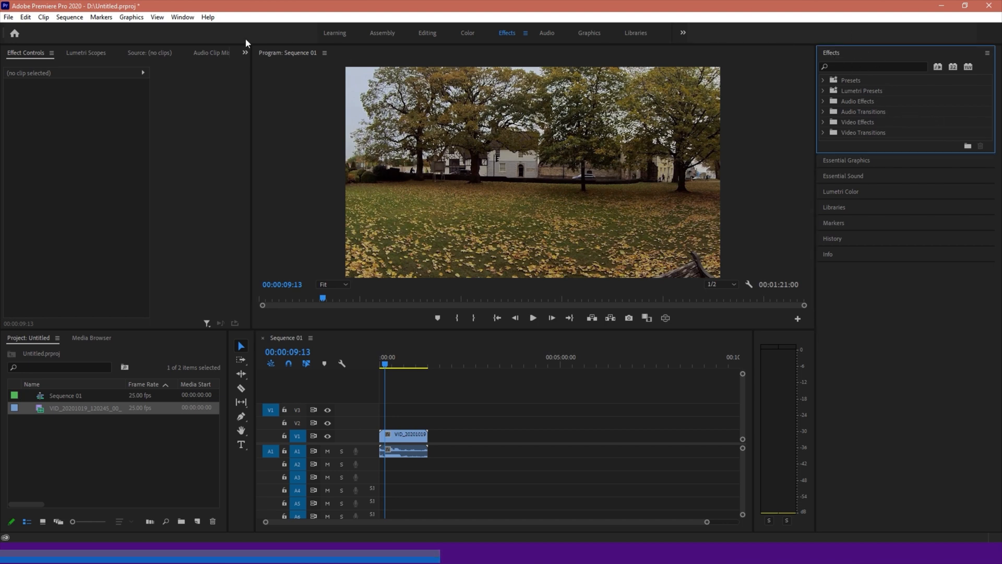
left_click(183, 17)
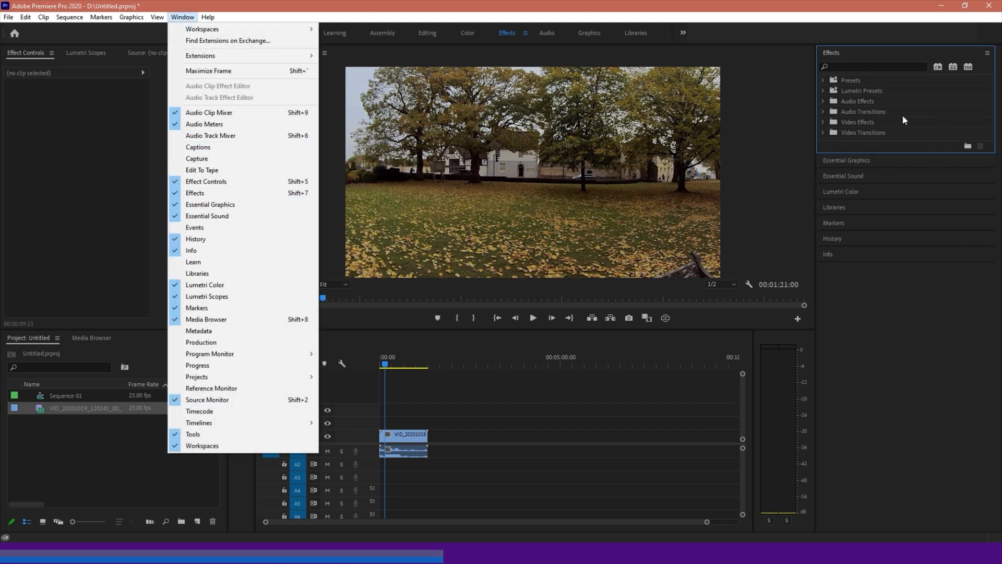
left_click(841, 70)
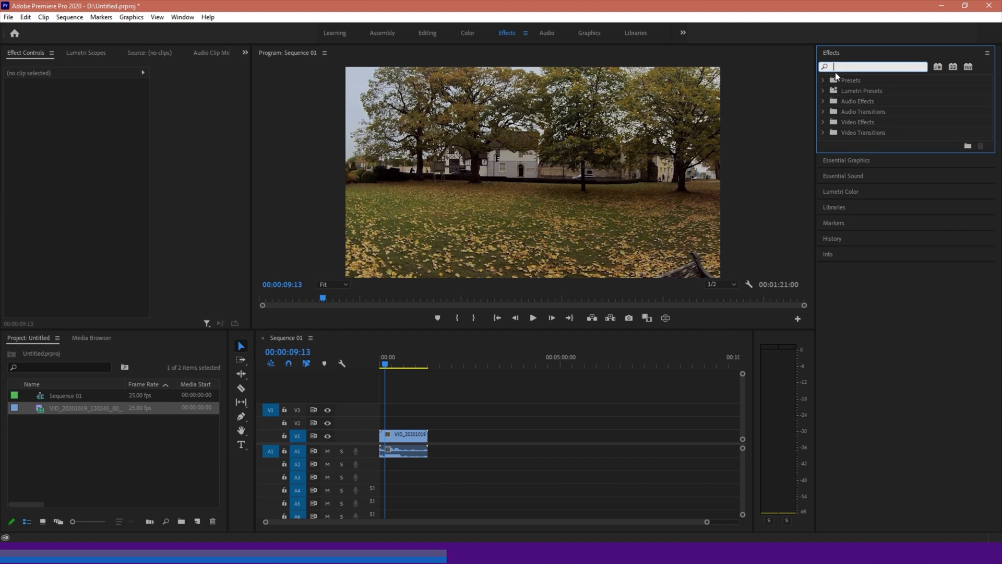
type("gopro re")
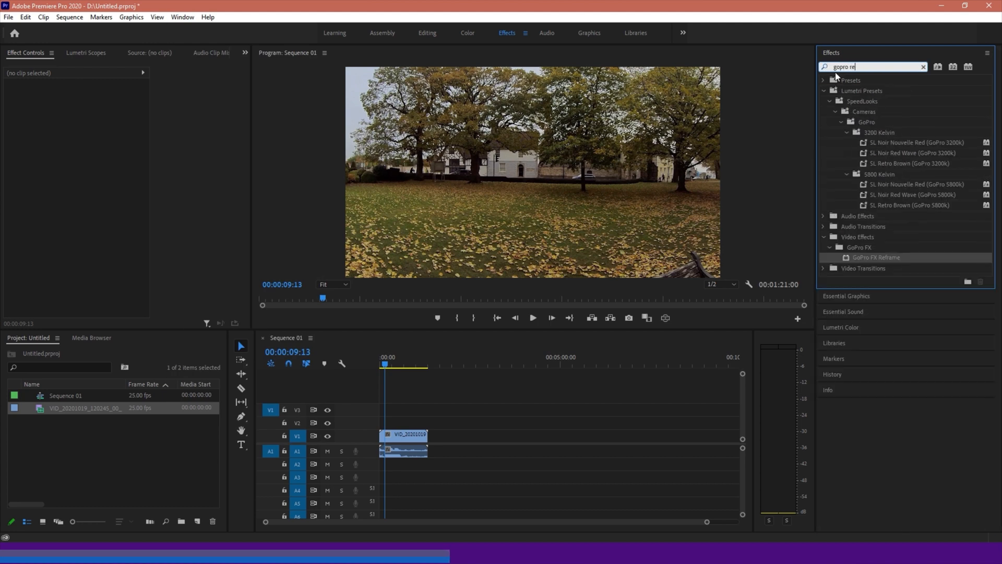
type("f")
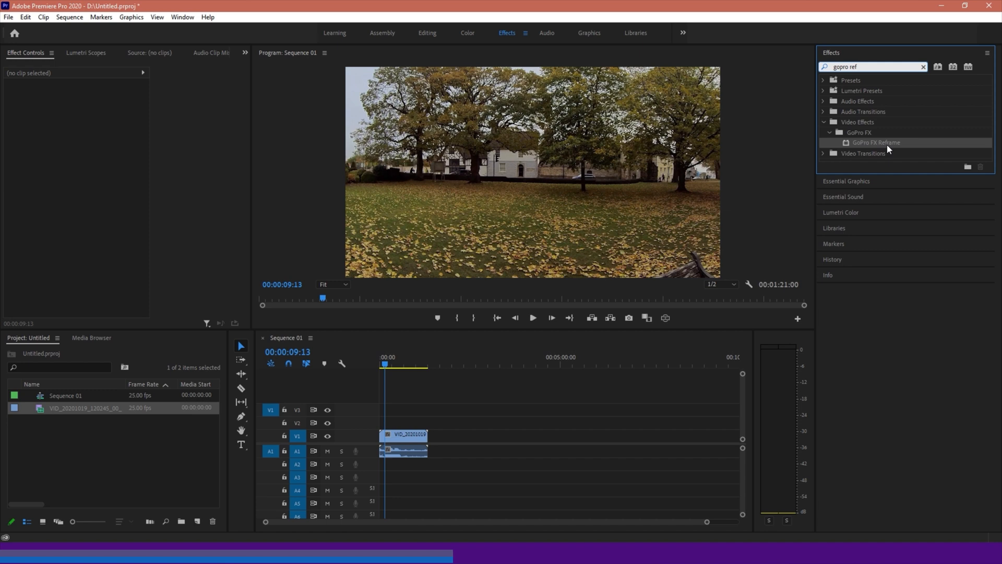
left_click(880, 142)
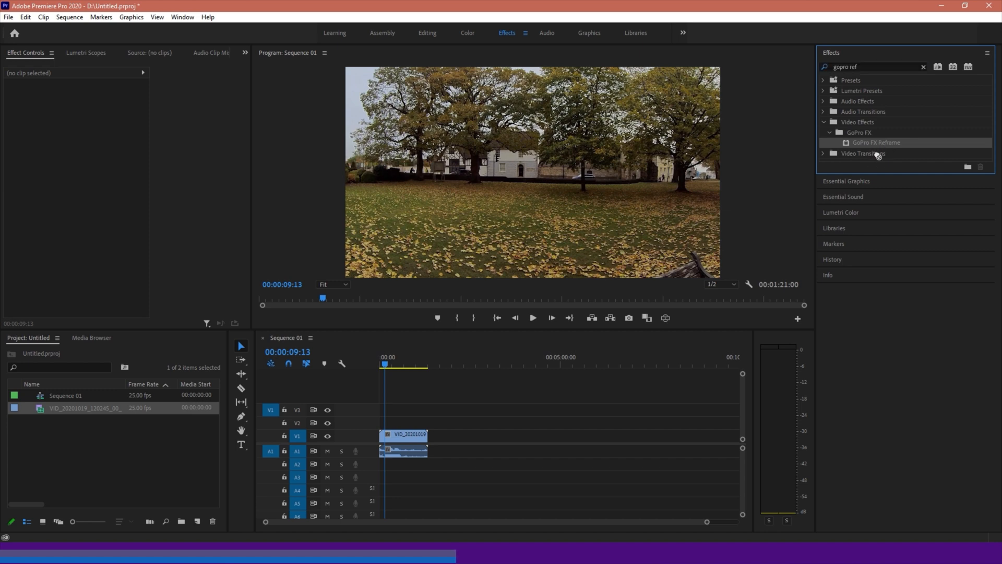
mouse_move(327, 365)
left_mouse_down()
mouse_move(405, 444)
mouse_move(395, 438)
left_mouse_up()
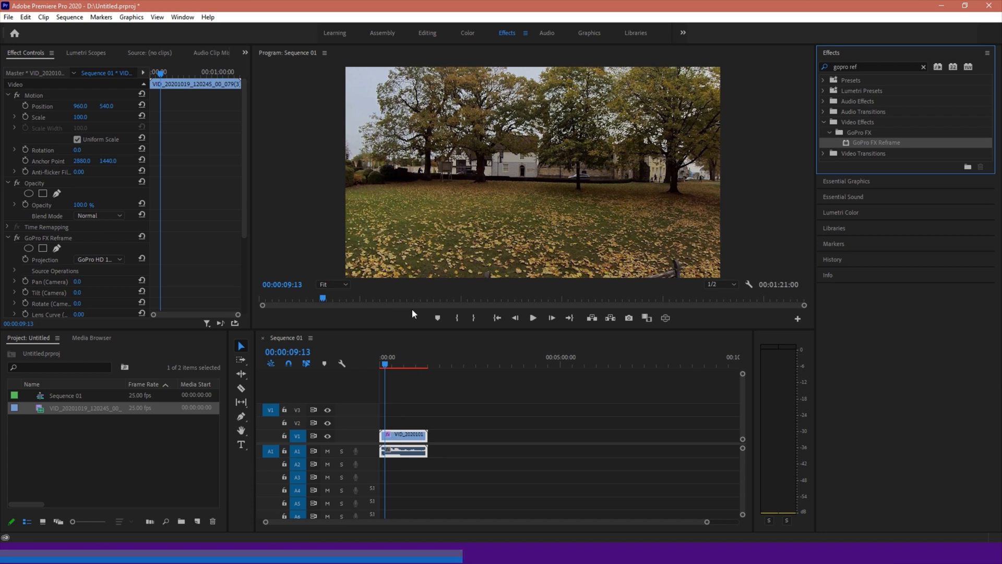
scroll(61, 232, "down", 2)
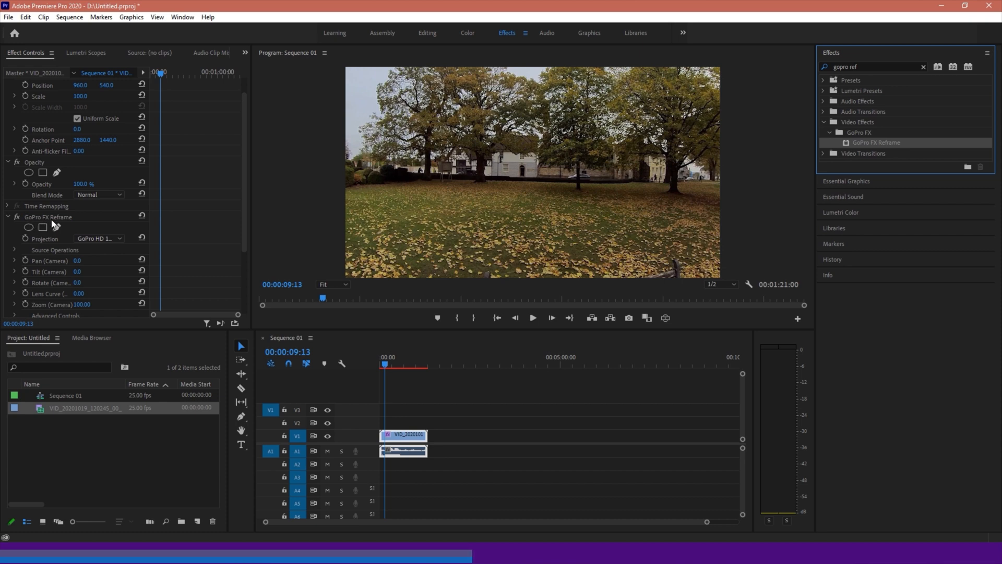
Leave the output frame size unchanged and expand the source yaw, pitch and roll settings
left_click(91, 237)
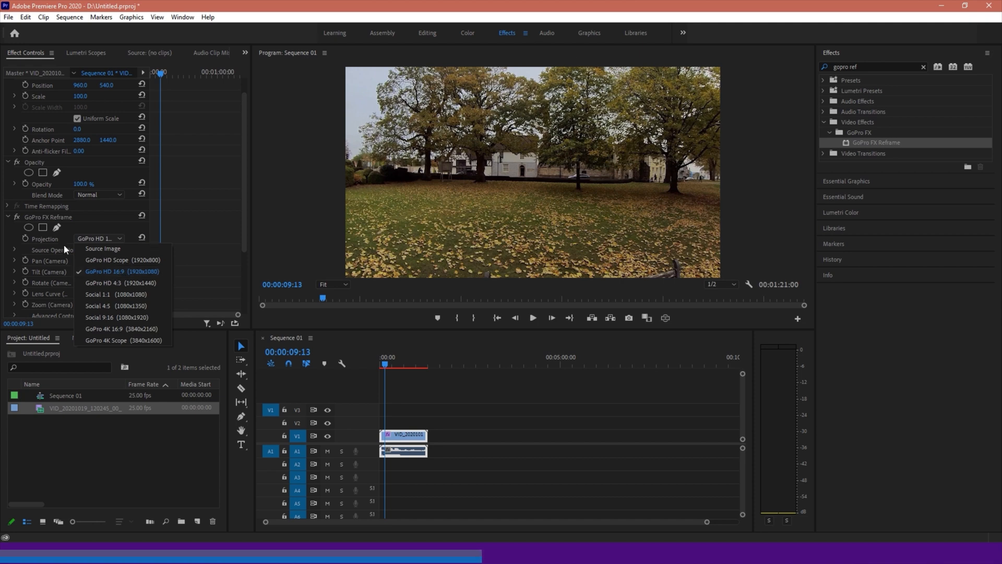
left_click(190, 215)
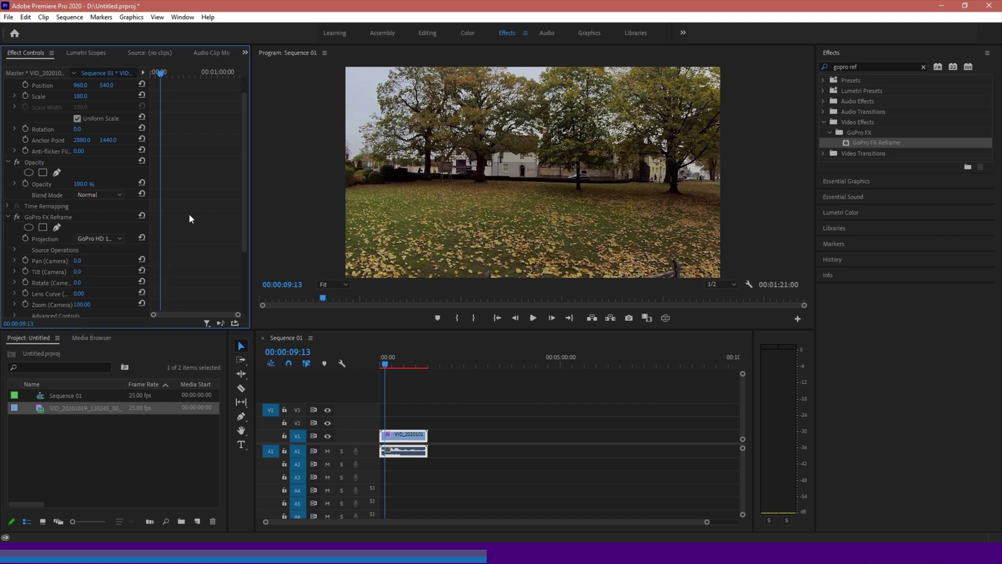
left_click(14, 249)
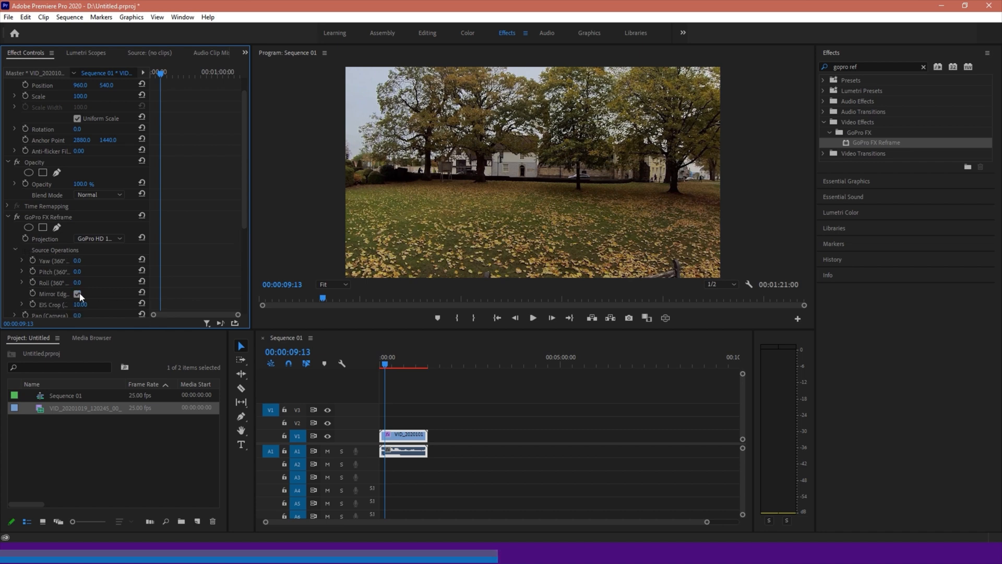
scroll(49, 275, "down", 1)
scroll(50, 278, "down", 1)
scroll(49, 278, "down", 1)
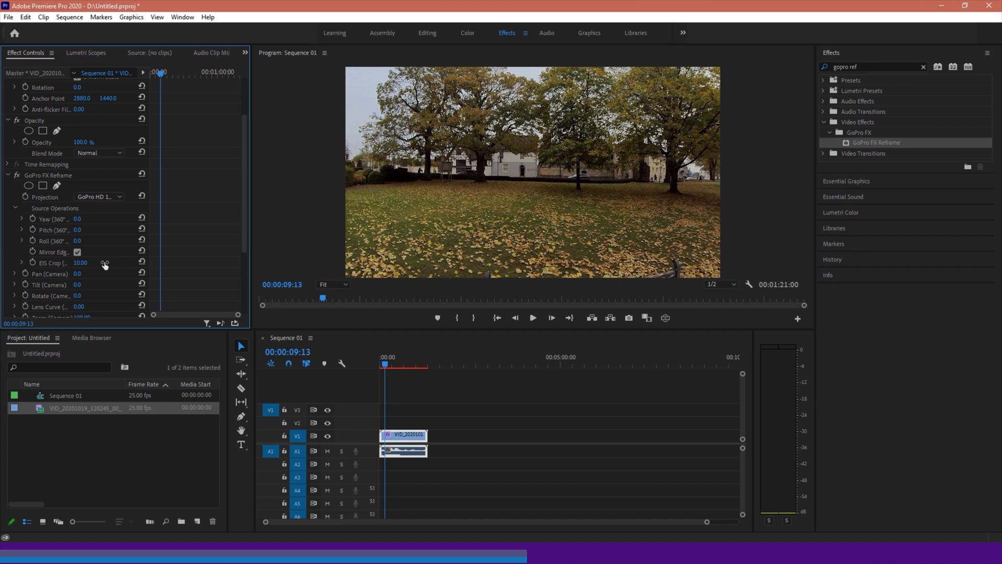
scroll(98, 263, "down", 1)
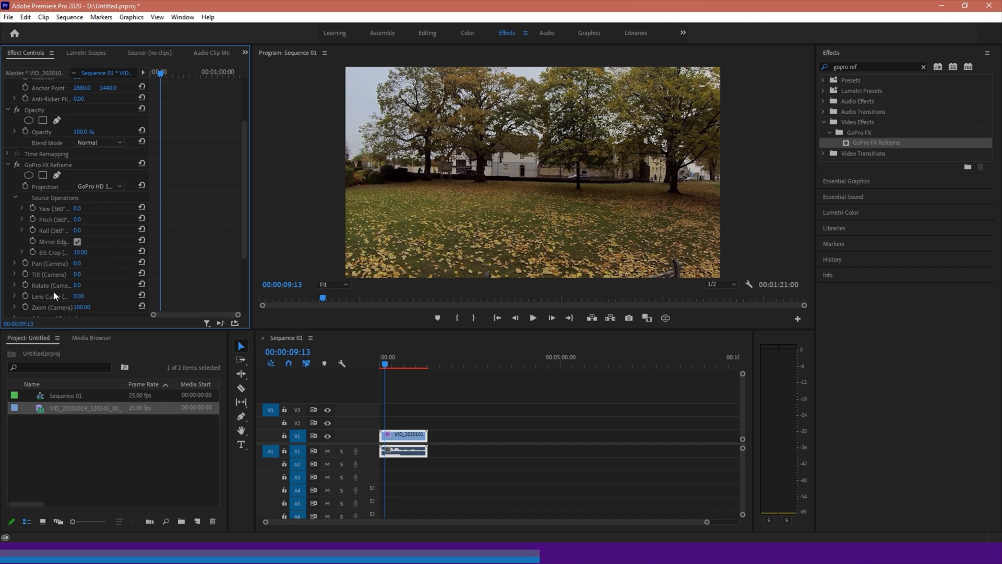
Lower Zoom (Camera) from 49 to 42 and return the playhead to 00:00:00:00
mouse_move(92, 309)
left_mouse_down()
mouse_move(24, 309)
mouse_move(112, 308)
left_mouse_up()
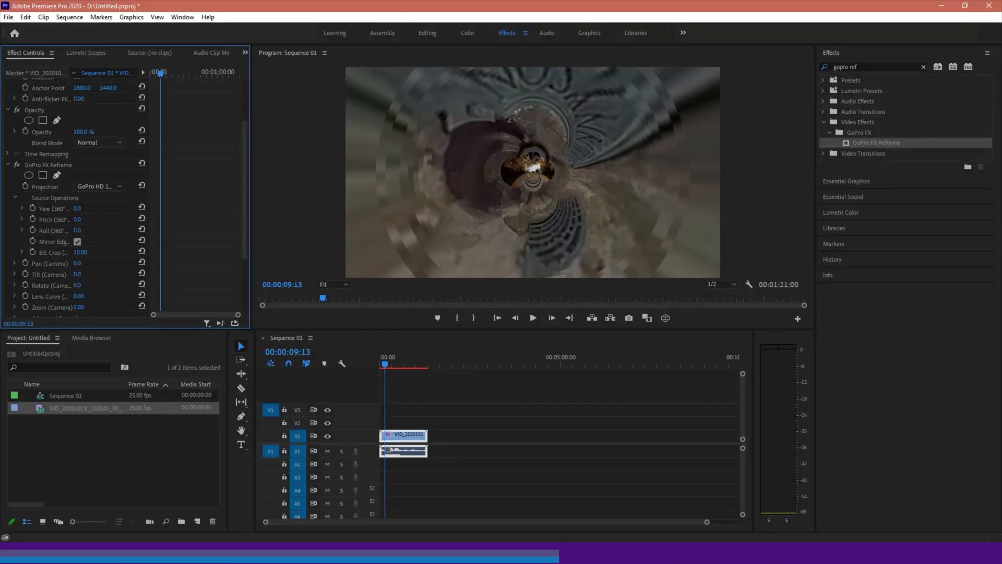
left_click_drag(112, 307, 106, 307)
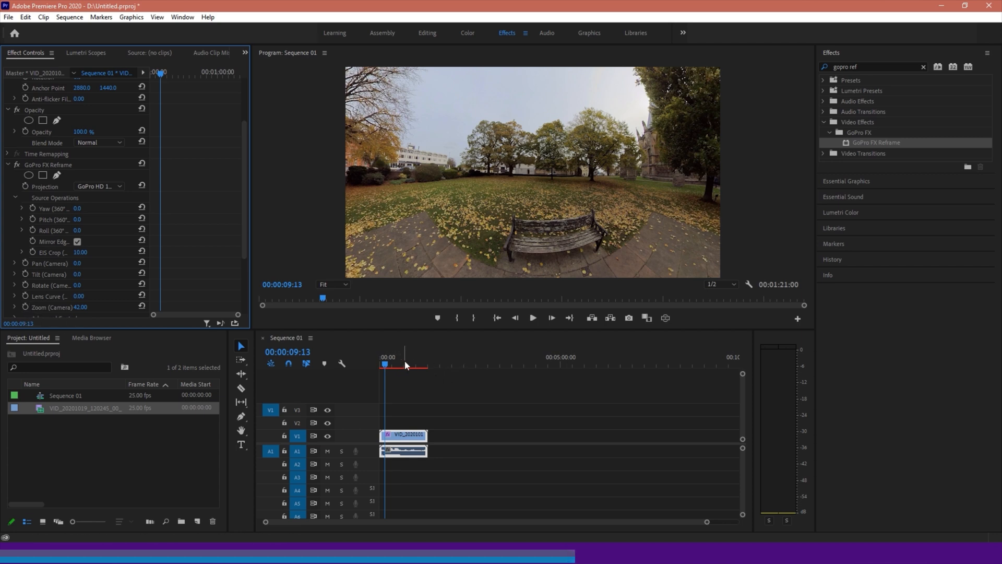
left_click_drag(399, 364, 381, 363)
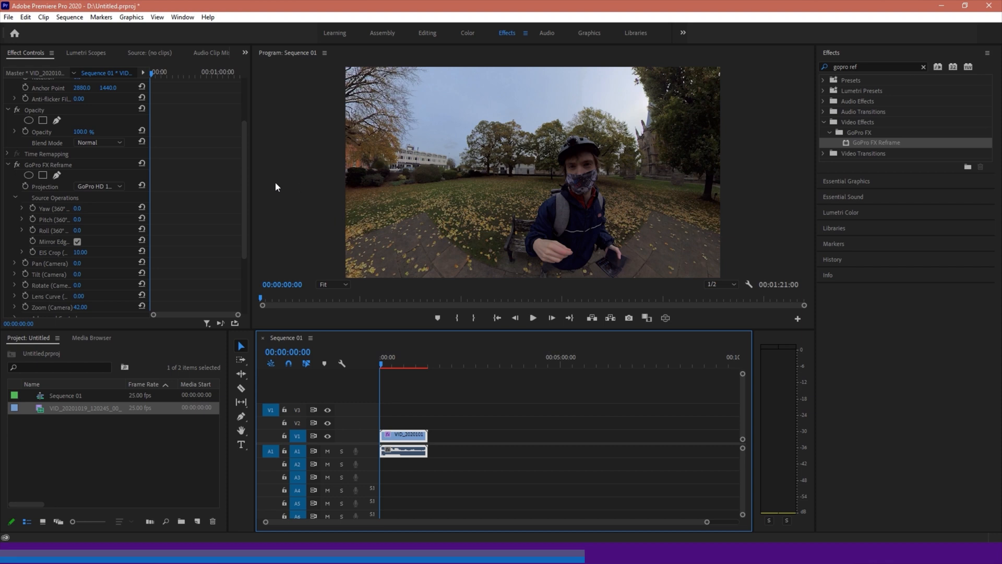
Set Pitch (360° Source) to 90° looking straight down for the little-planet view
left_click(86, 307)
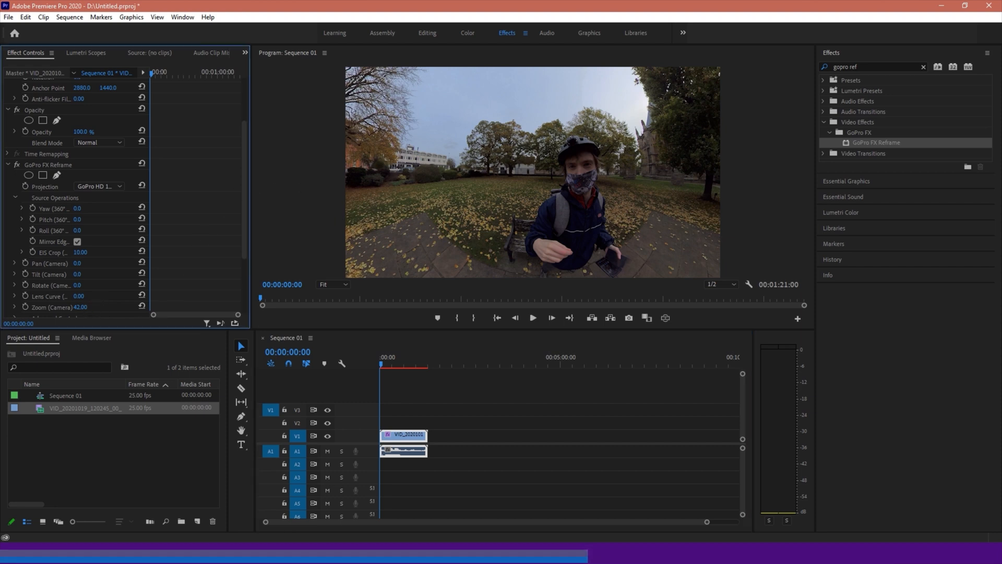
left_click(87, 308)
left_click(81, 221)
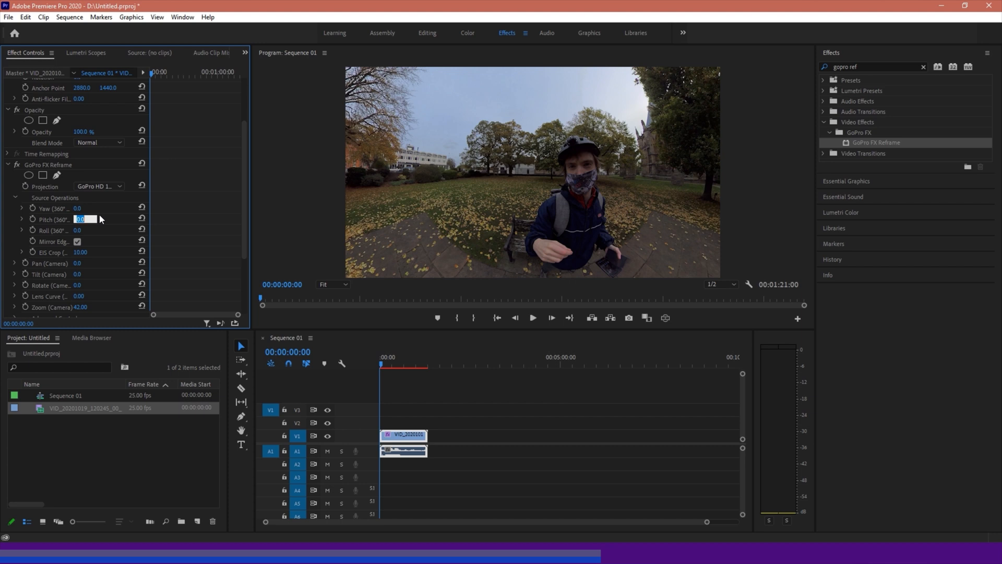
type("590")
key("Return")
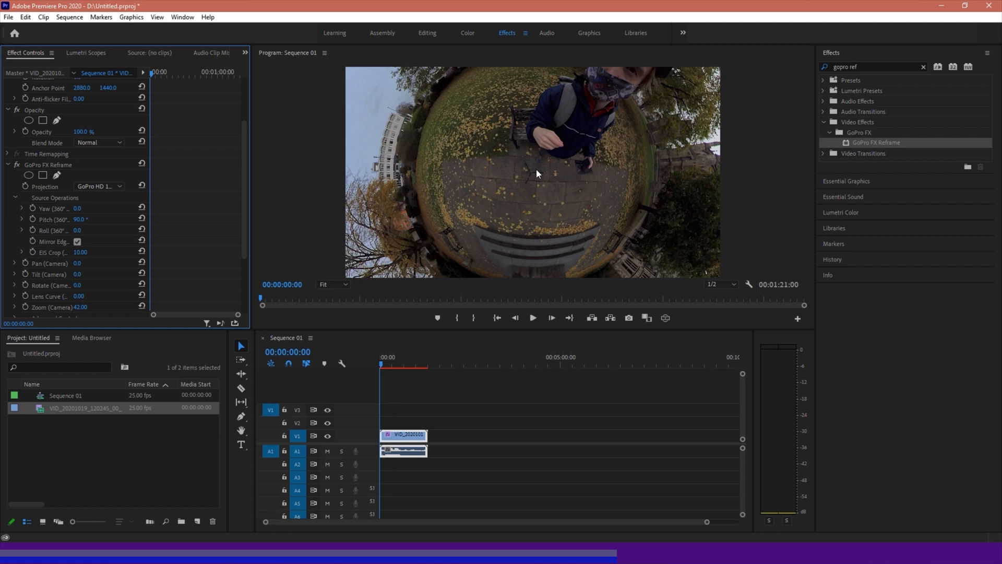
scroll(81, 284, "down", 1)
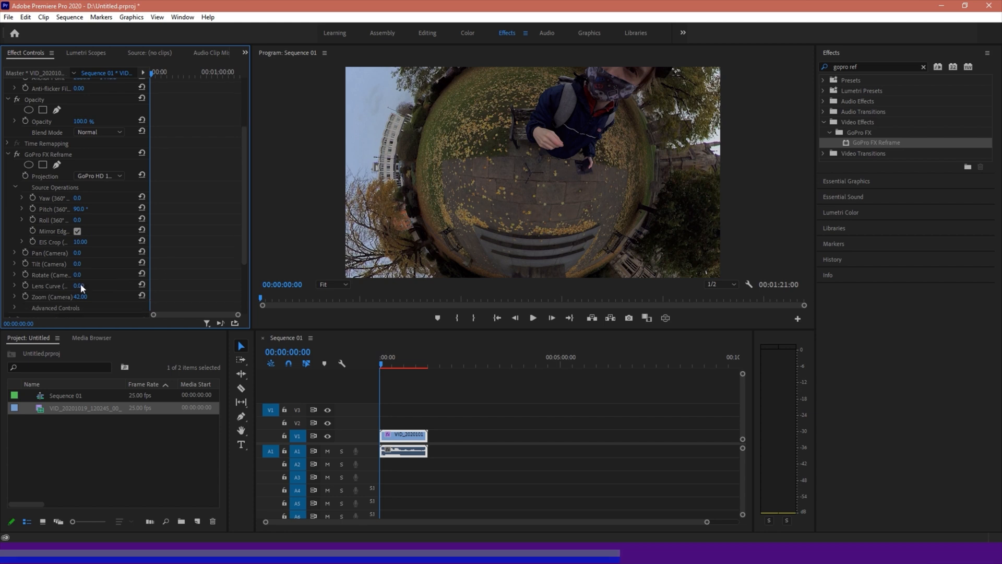
left_click_drag(81, 296, 67, 296)
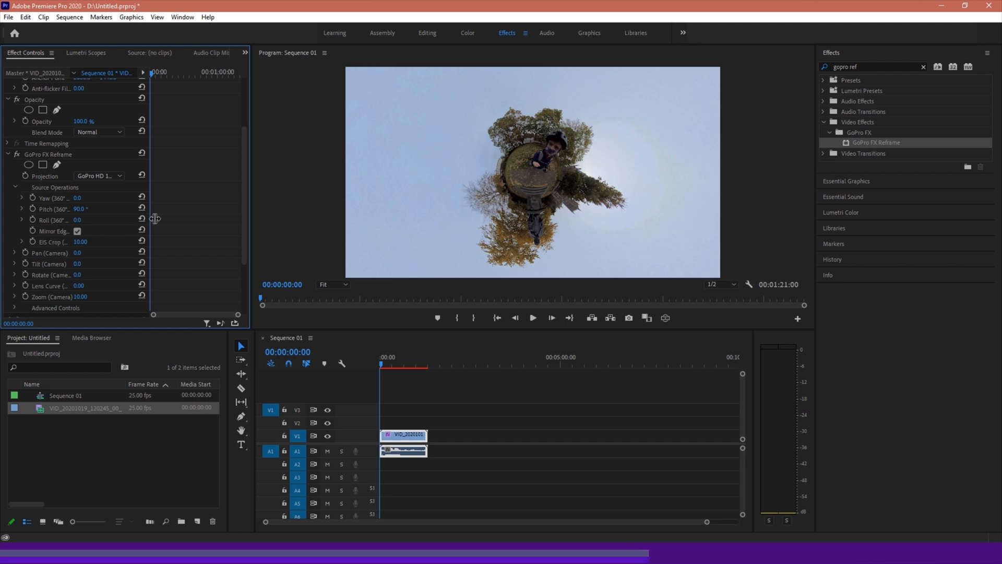
Lower camera zoom to 9, test source roll angles, then reset roll to 0
left_click_drag(150, 212, 204, 219)
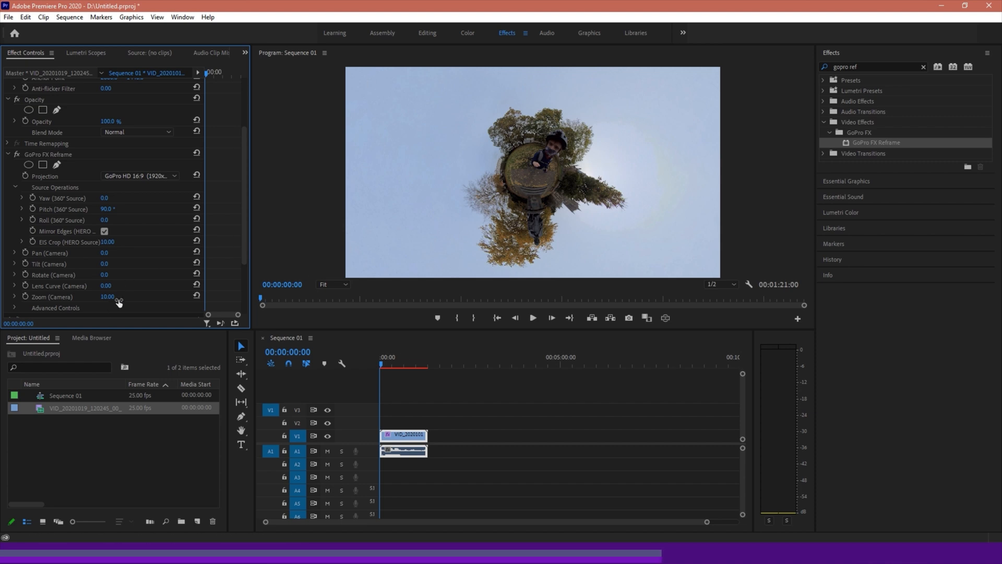
mouse_move(110, 298)
left_mouse_down()
mouse_move(79, 298)
mouse_move(113, 297)
left_mouse_up()
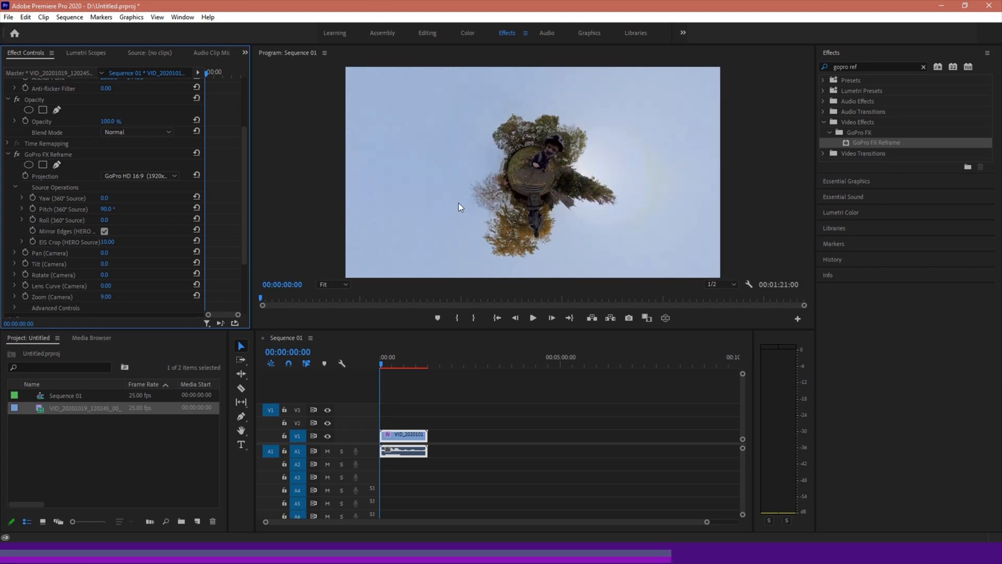
mouse_move(104, 220)
left_mouse_down()
mouse_move(135, 221)
mouse_move(62, 221)
left_mouse_up()
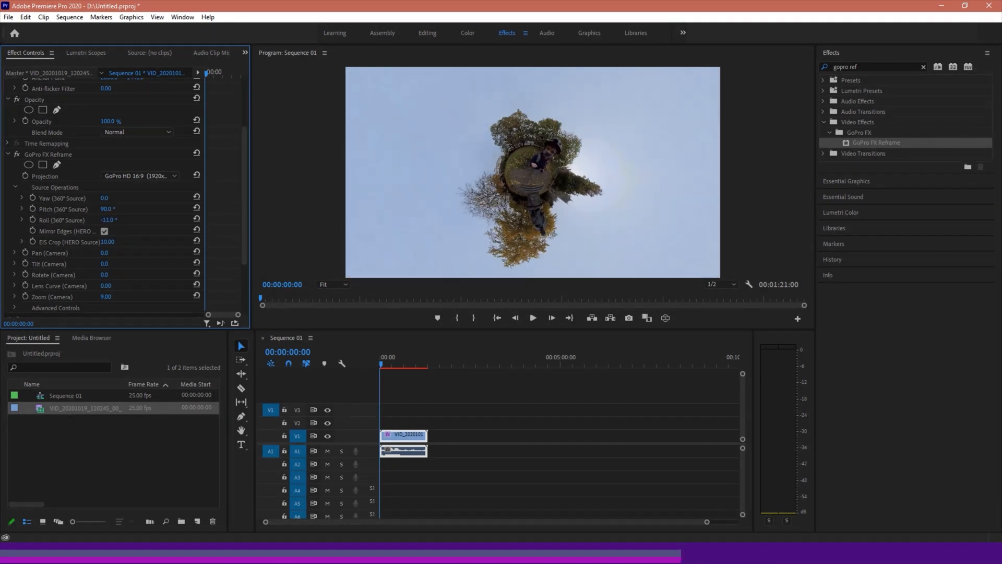
mouse_move(62, 219)
left_mouse_down()
mouse_move(120, 220)
mouse_move(76, 220)
mouse_move(91, 220)
left_mouse_up()
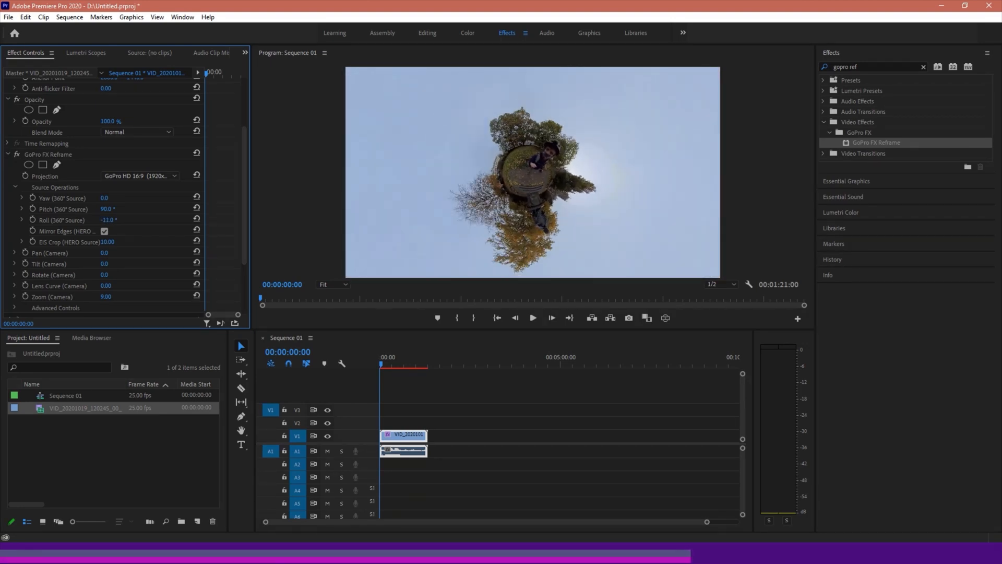
left_click(114, 220)
type("0")
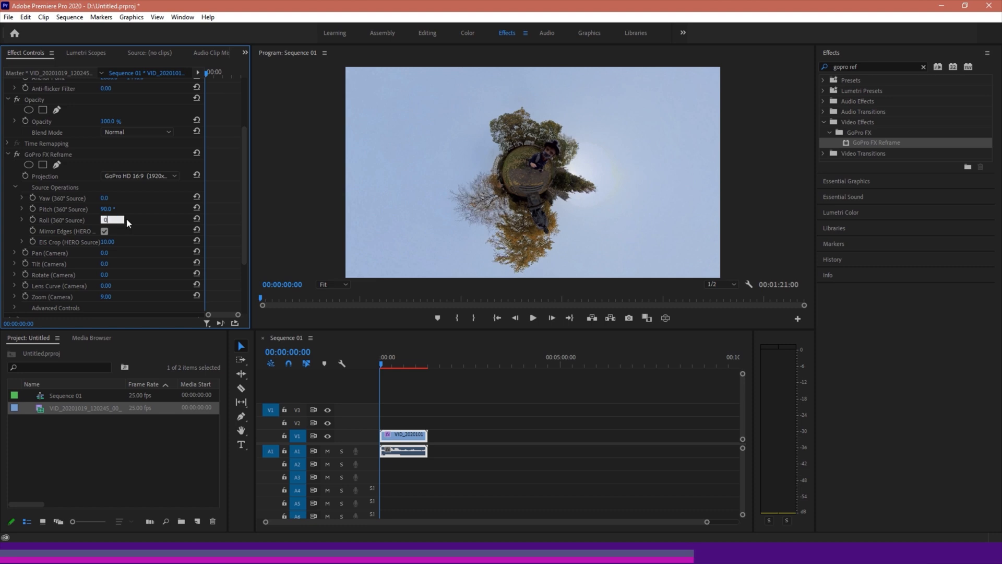
key("Return")
left_click_drag(108, 201, 140, 202)
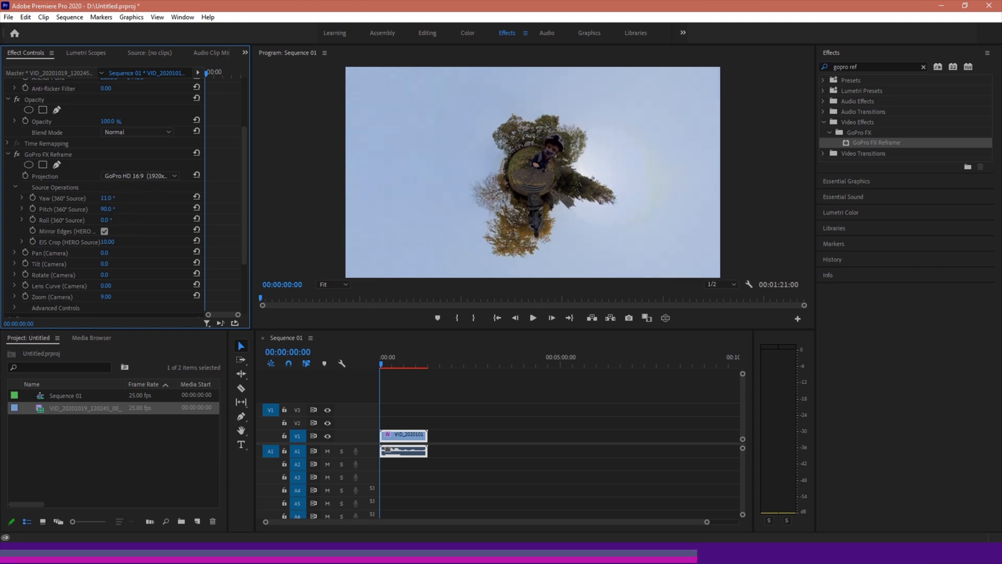
left_click(107, 198)
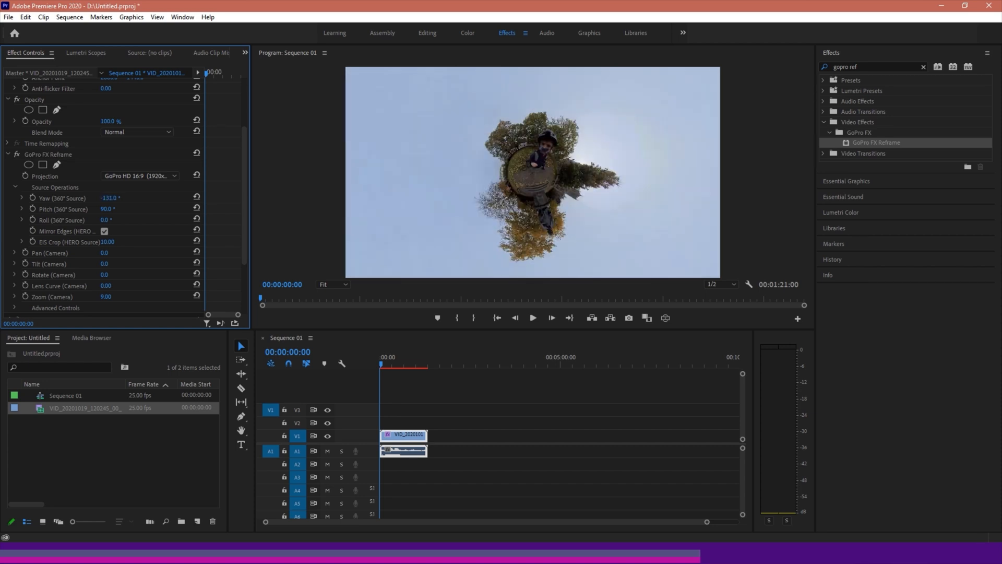
type("191")
key("Return")
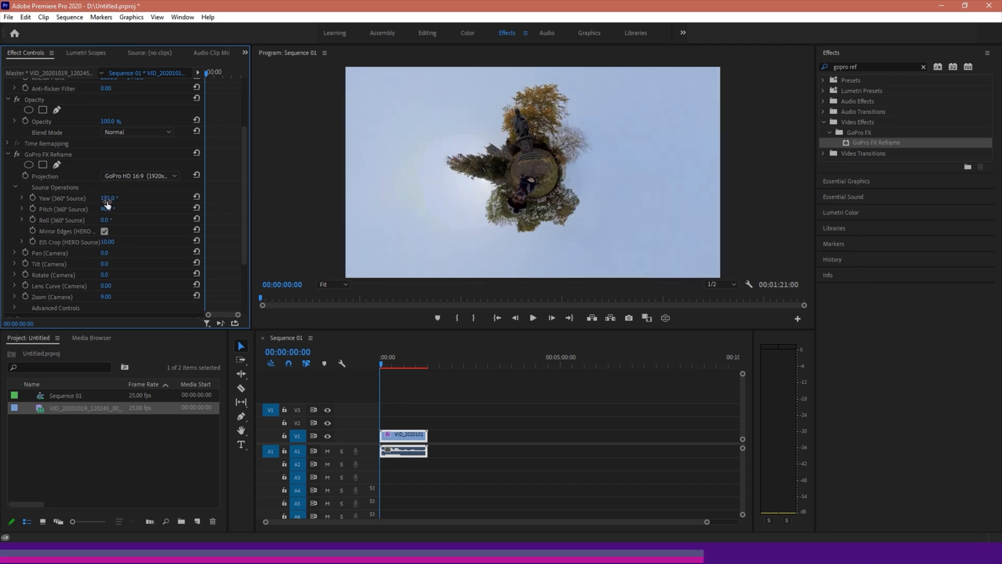
left_click(108, 199)
type("0")
key("Return")
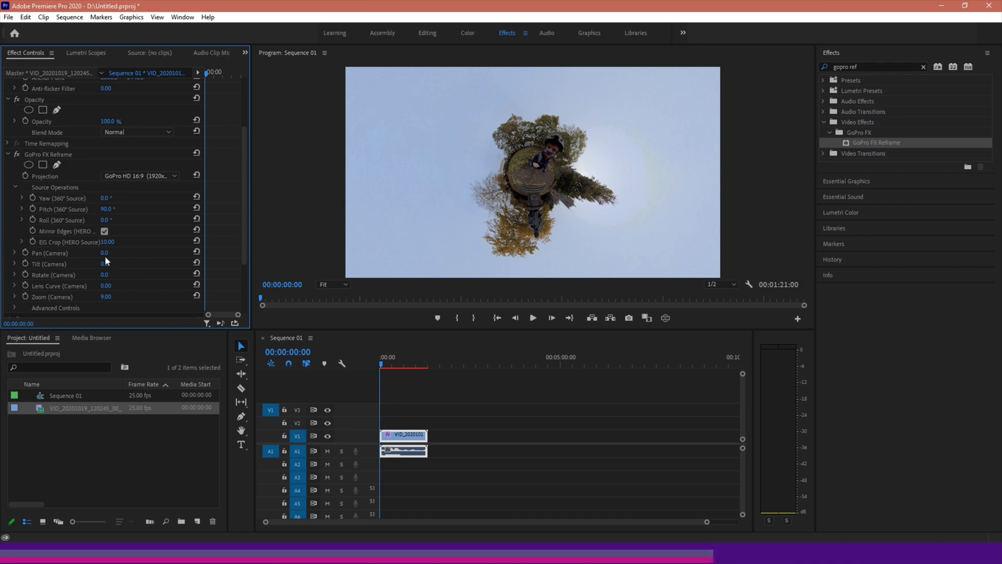
left_click_drag(106, 253, 132, 253)
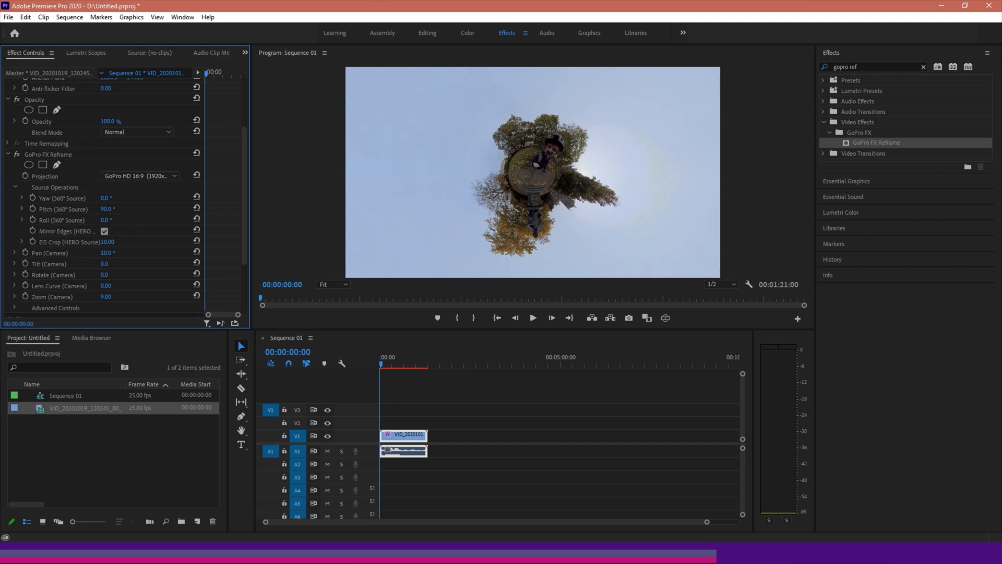
left_click(106, 252)
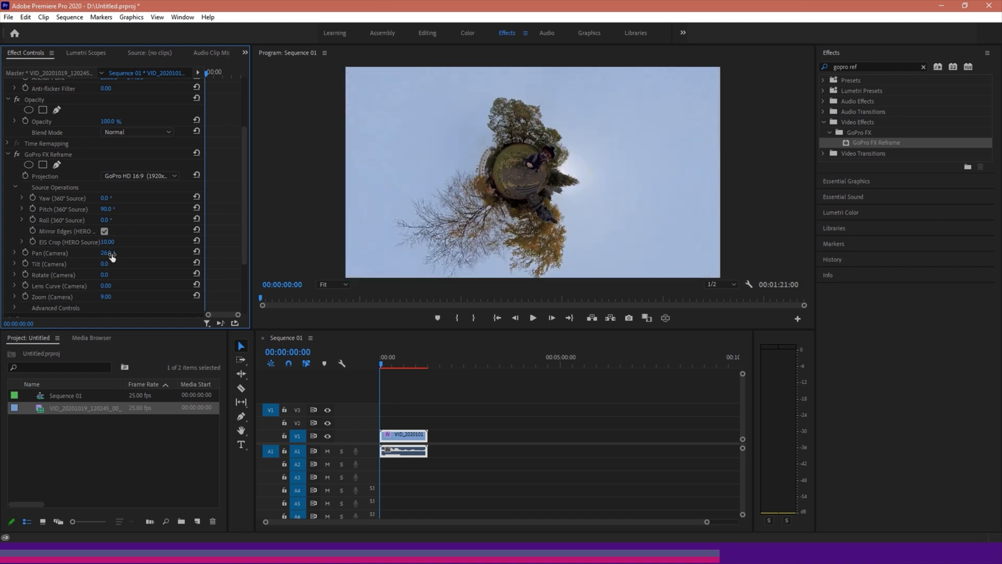
type("0")
key("Return")
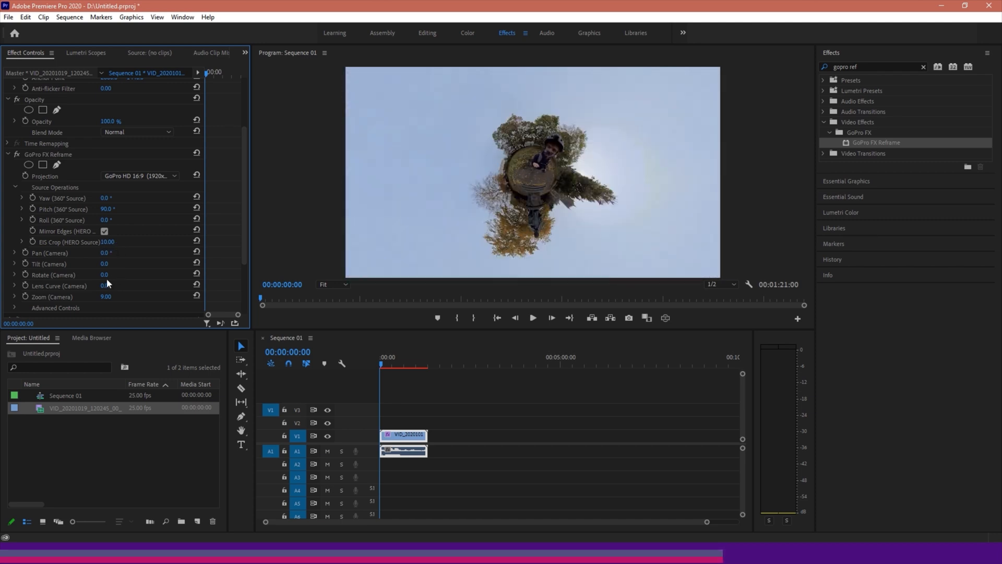
left_click_drag(105, 274, 317, 276)
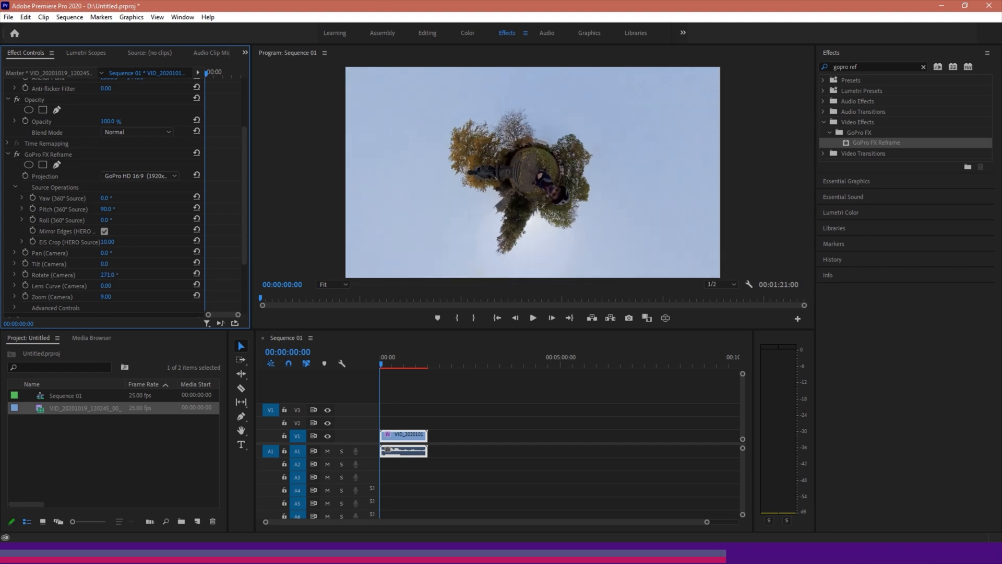
left_click_drag(109, 274, 186, 293)
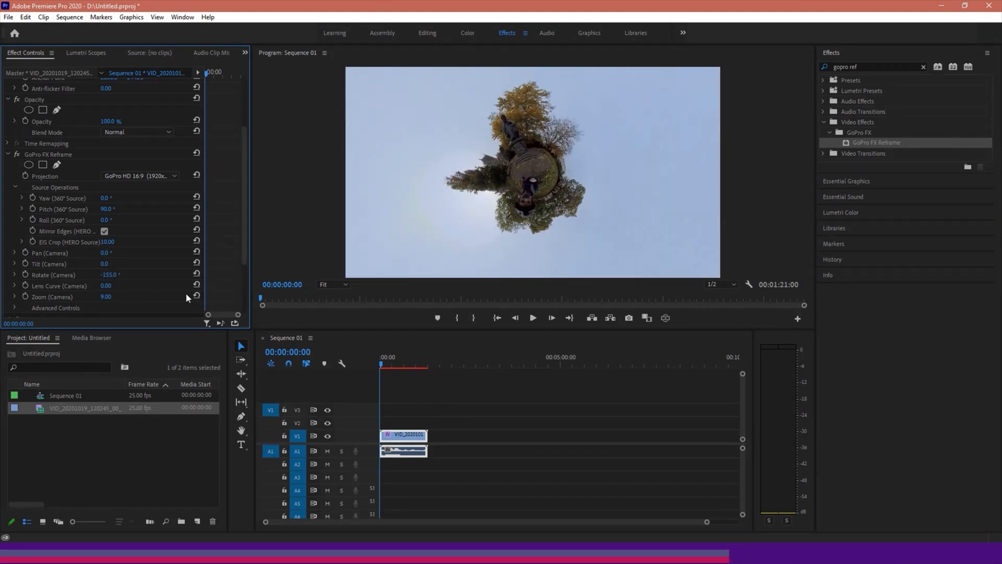
left_click(114, 275)
type("0")
key("Return")
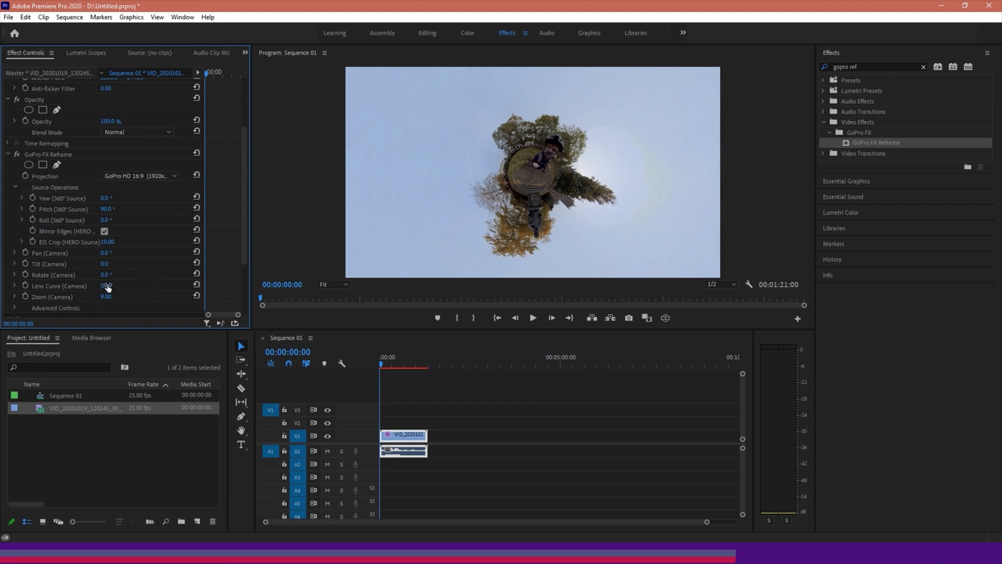
Scrub Lens Curve (Camera) up toward a tunnel look, then settle it at 5
mouse_move(108, 287)
left_mouse_down()
mouse_move(186, 286)
mouse_move(128, 286)
left_mouse_up()
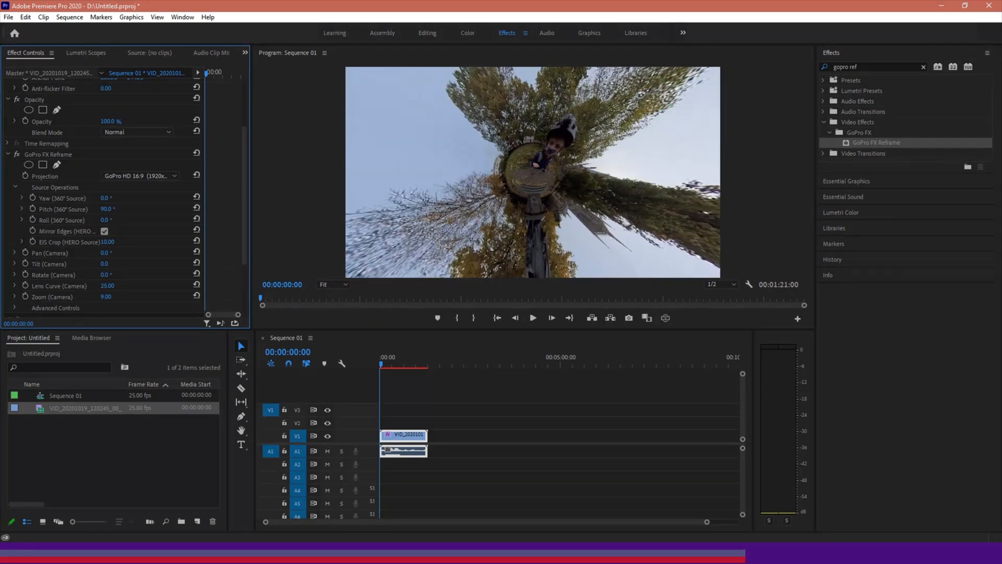
mouse_move(128, 287)
left_mouse_down()
mouse_move(186, 287)
mouse_move(29, 287)
mouse_move(118, 287)
left_mouse_up()
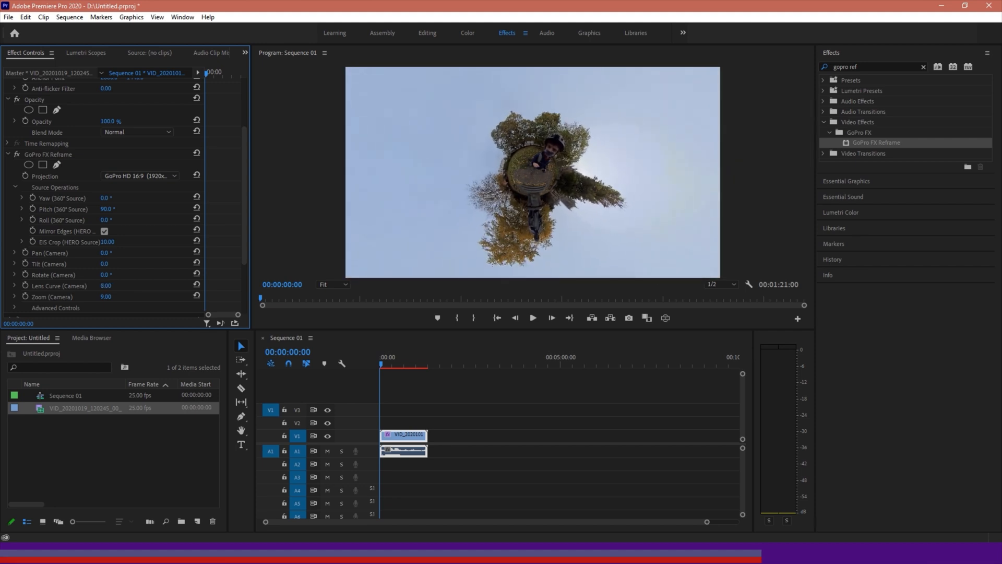
scroll(54, 290, "down", 1)
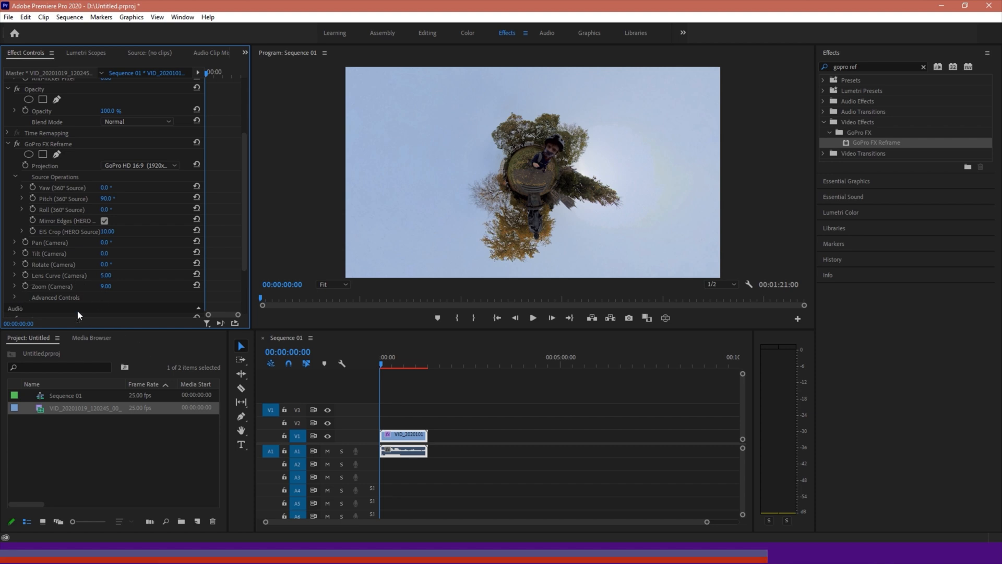
Set Advanced Controls X Offset -1, Y Offset 4 and shutter angle back to 180
left_click(14, 298)
scroll(61, 292, "down", 5)
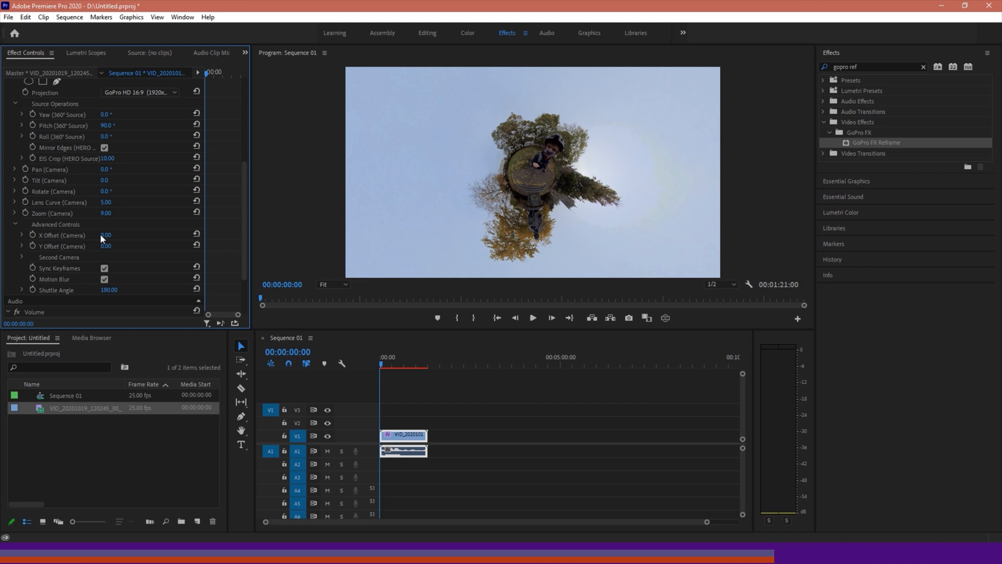
mouse_move(100, 234)
left_mouse_down()
mouse_move(88, 235)
mouse_move(128, 234)
mouse_move(87, 234)
mouse_move(115, 235)
mouse_move(91, 234)
mouse_move(119, 249)
left_mouse_up()
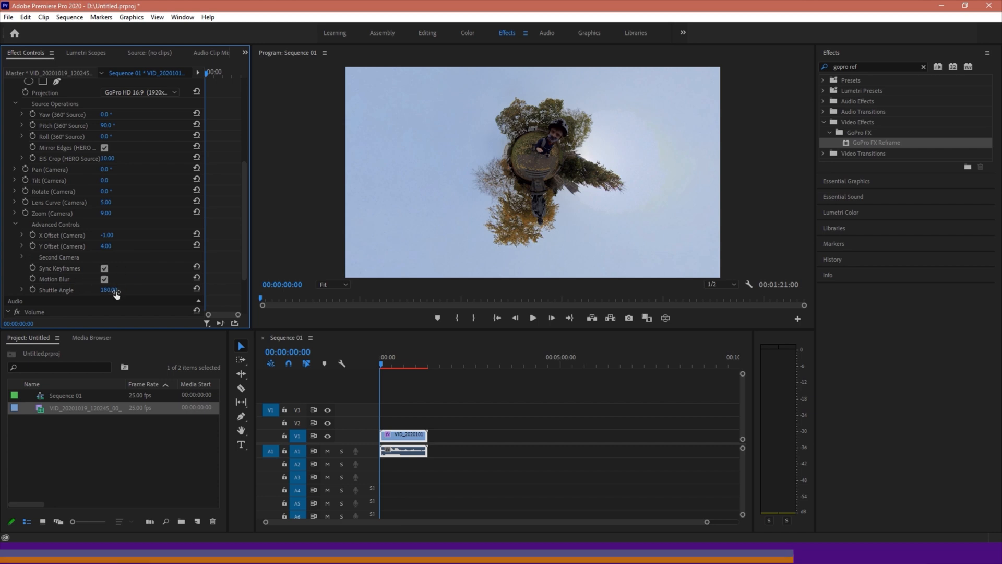
mouse_move(109, 290)
left_mouse_down()
mouse_move(78, 289)
mouse_move(142, 288)
mouse_move(85, 288)
left_mouse_up()
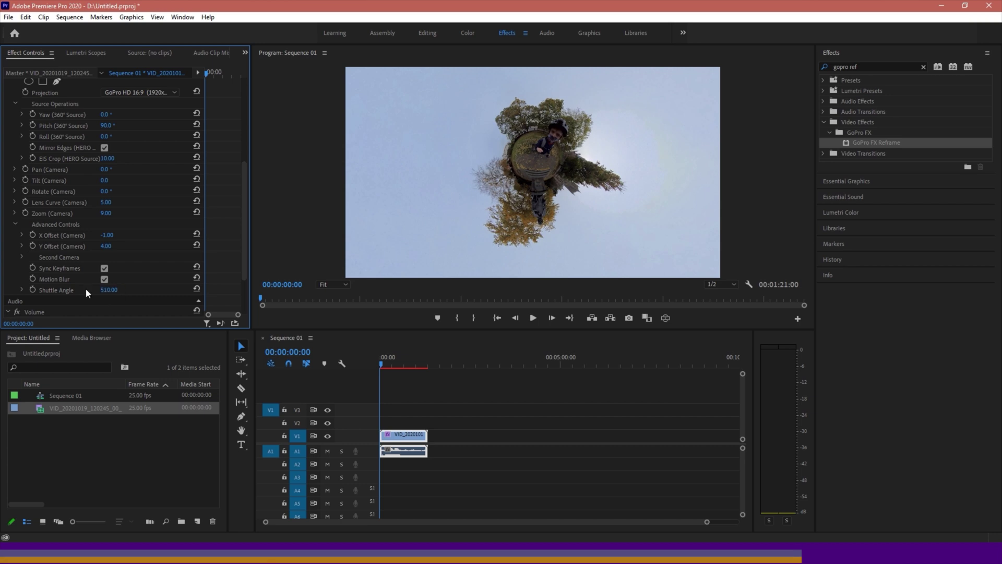
left_click(121, 291)
type("1")
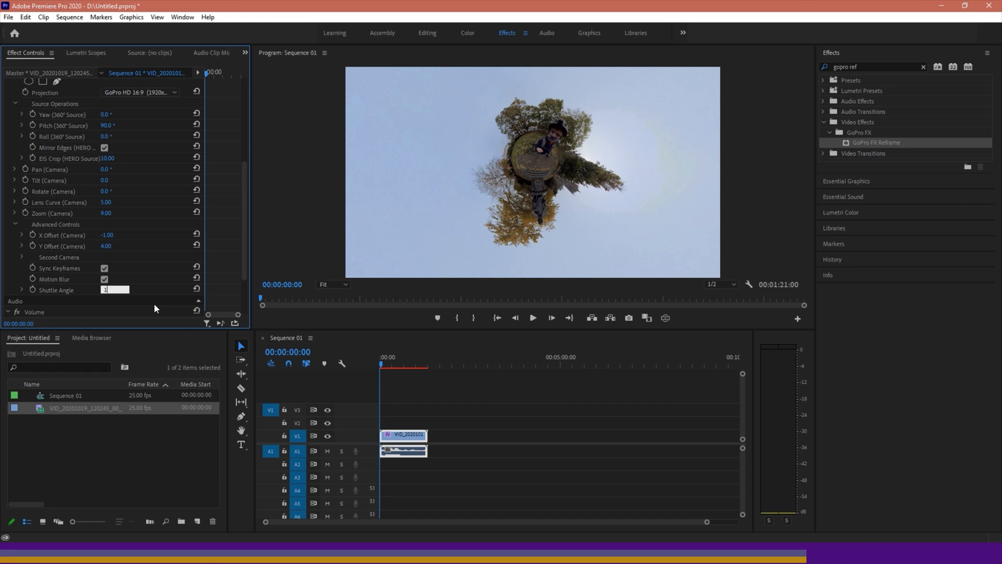
type("80")
scroll(85, 254, "up", 2)
scroll(96, 254, "up", 2)
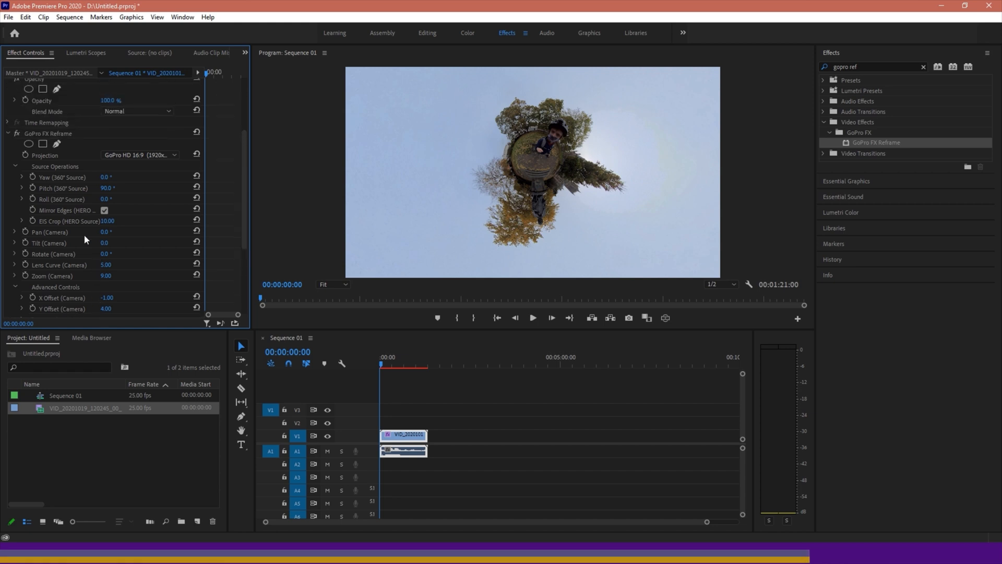
scroll(83, 234, "up", 2)
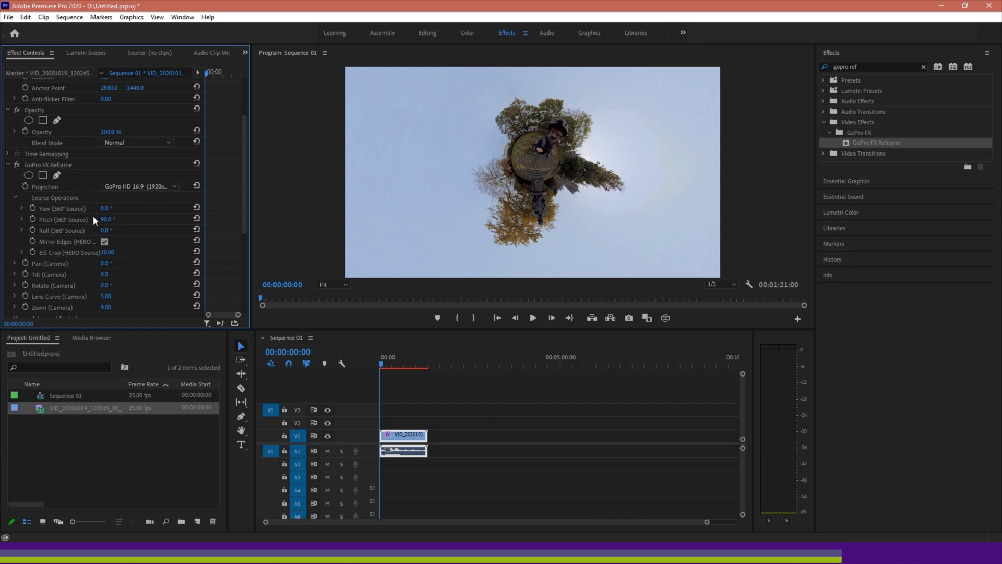
Return to a flat forward view with source pitch 0 and camera zoom 100
left_click(106, 219)
type("0")
key("Return")
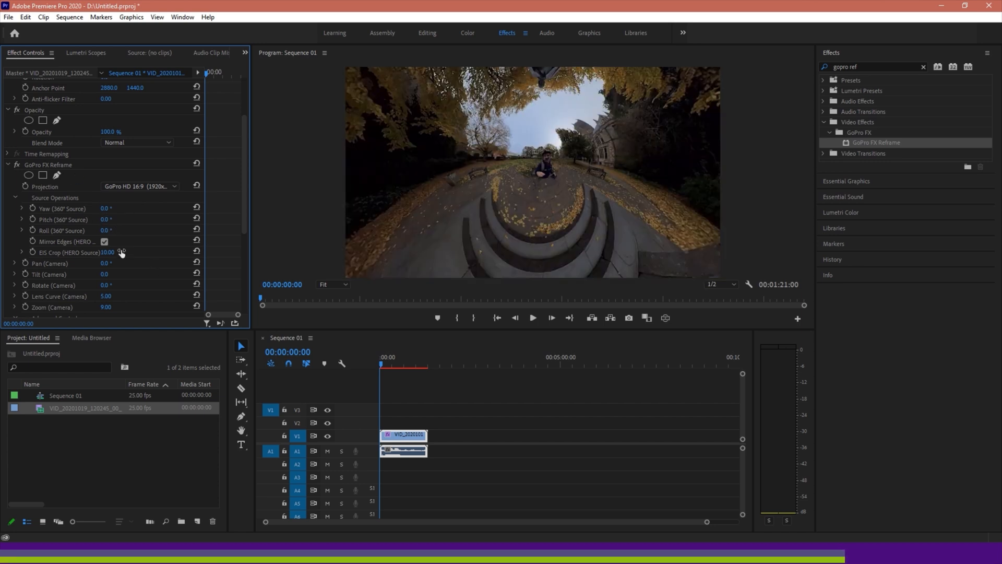
scroll(99, 298, "down", 1)
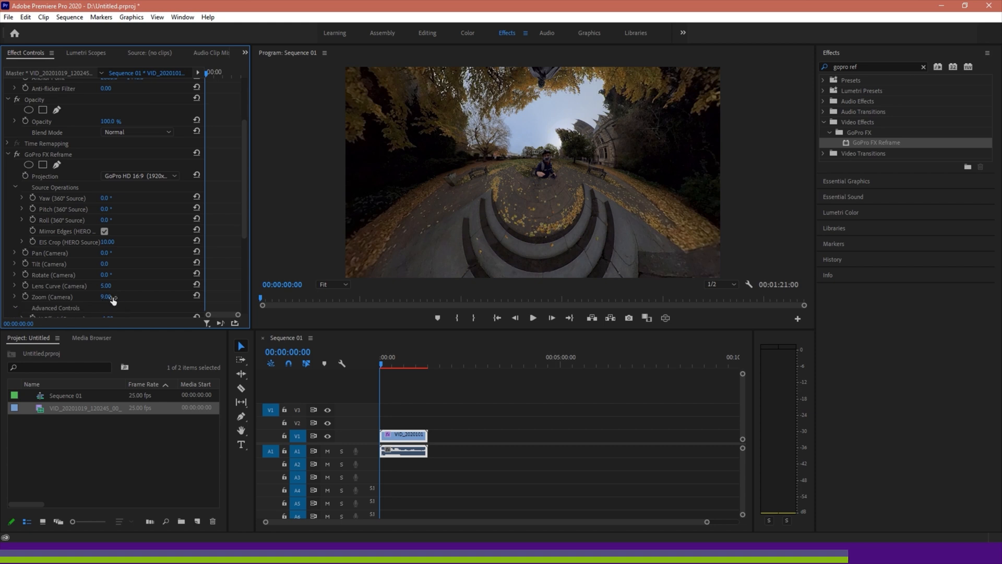
left_click(112, 300)
type("1")
key("Return")
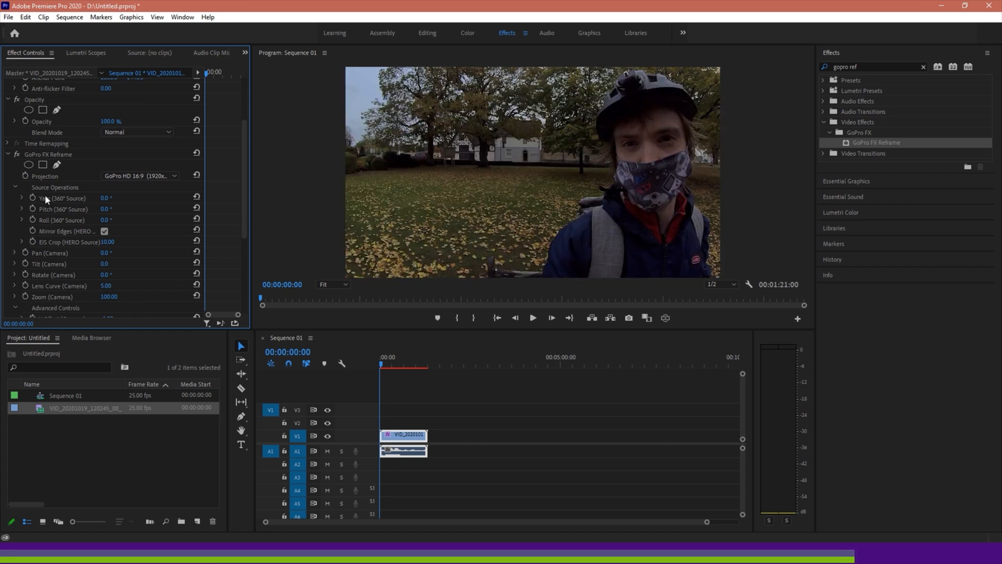
Undo a pitch change, set Yaw to 46° on the presenter and enable its keyframing at the start
left_click(107, 209)
type("11")
key("Return")
key("ctrl+z")
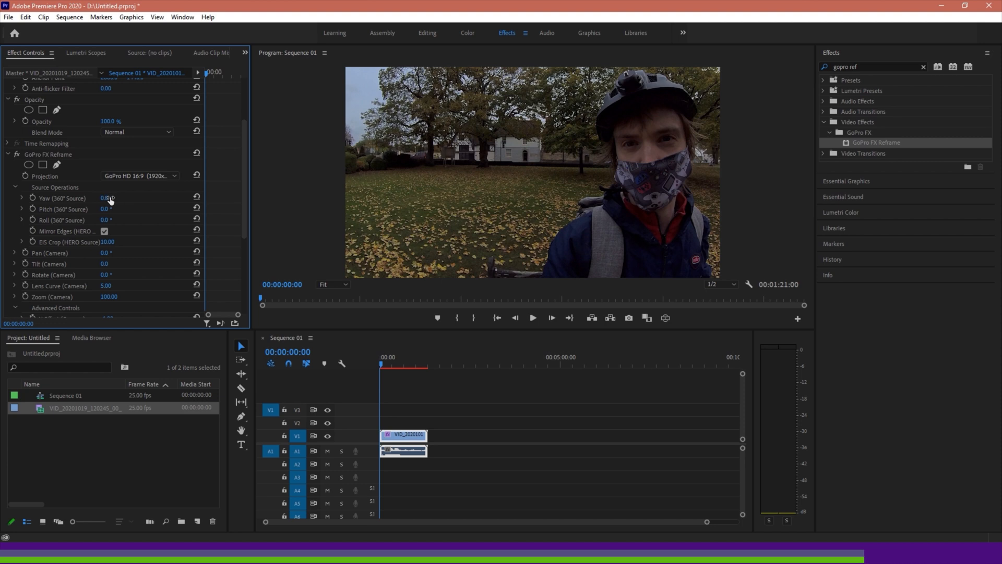
left_click_drag(105, 198, 49, 190)
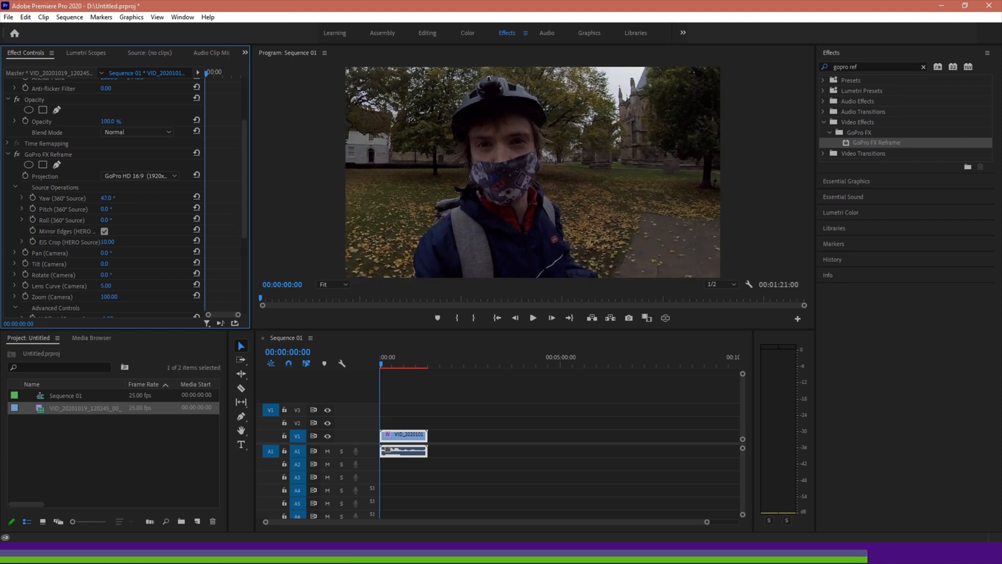
left_click(33, 198)
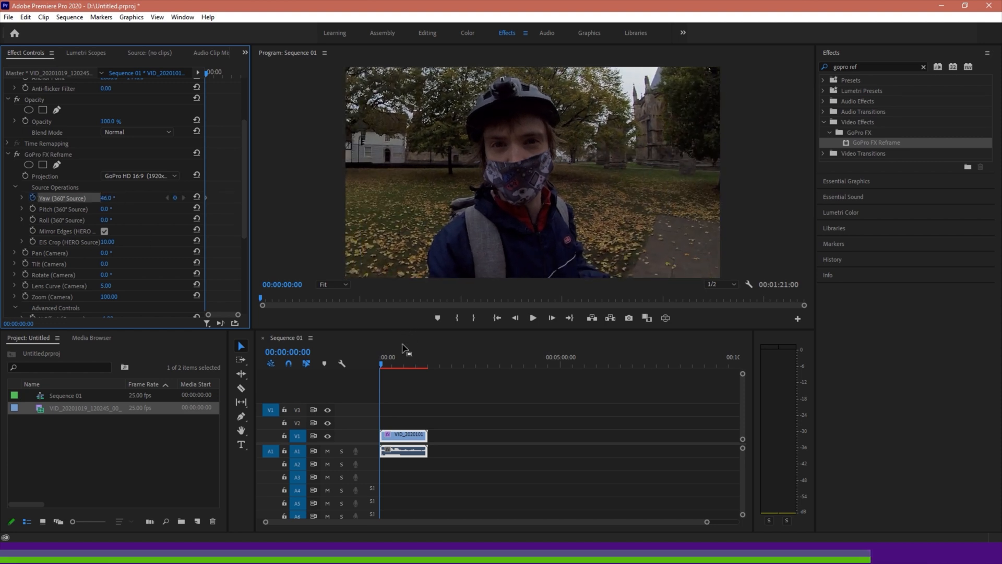
left_click_drag(387, 365, 392, 369)
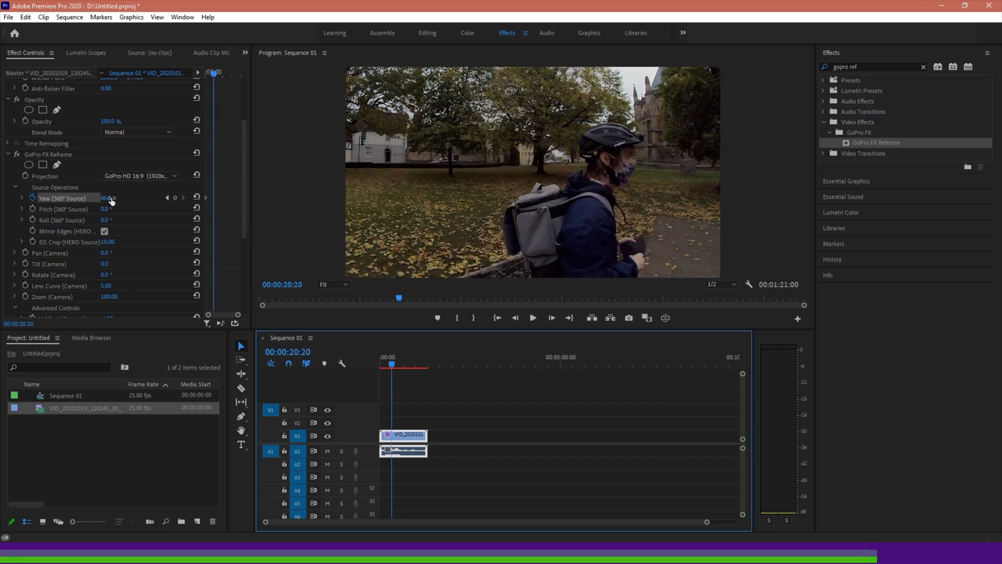
key("Return")
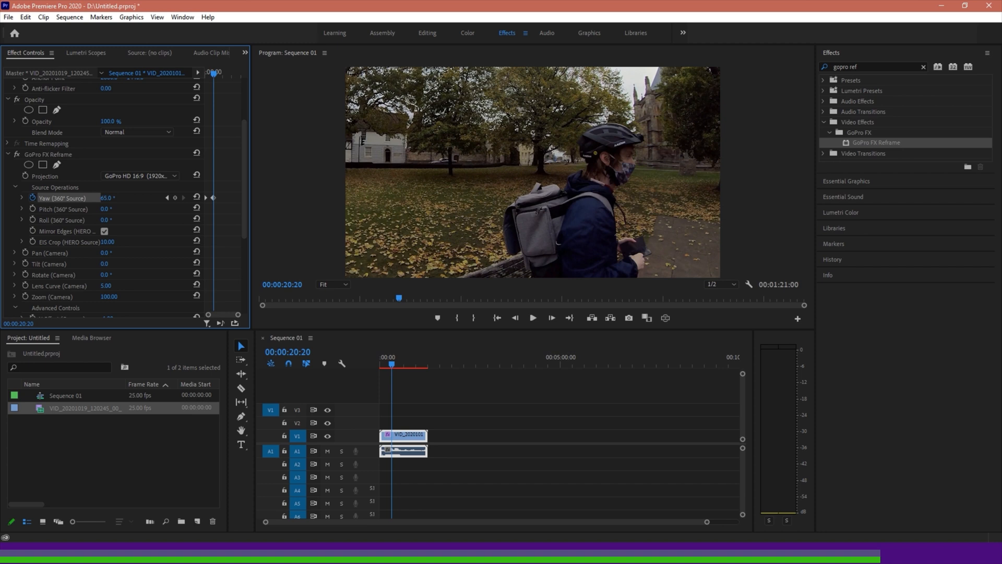
Swing Yaw to 160° facing the statue and move that keyframe to 00:00:06:02
left_click_drag(107, 197, 180, 197)
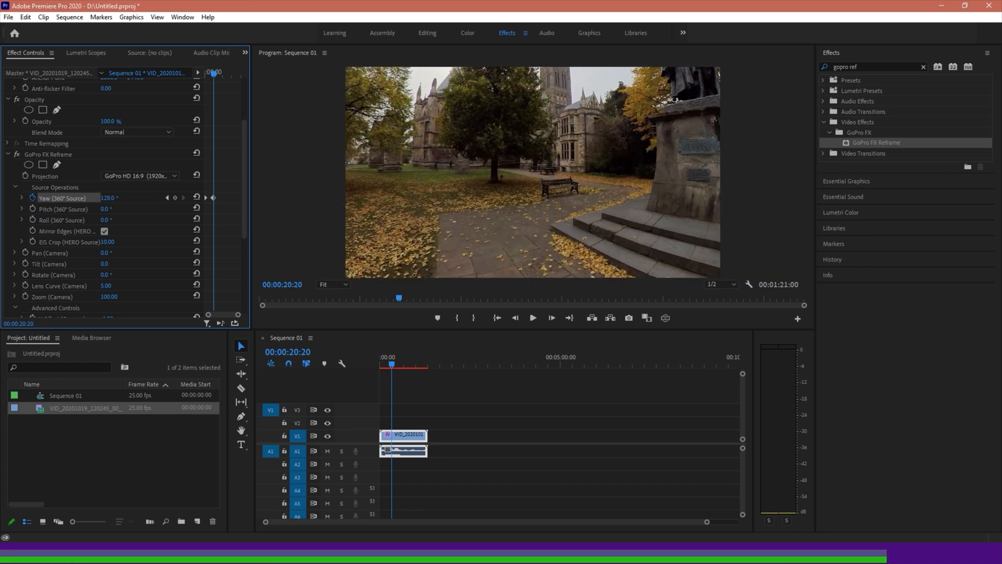
left_click_drag(181, 197, 290, 331)
left_click_drag(392, 364, 384, 366)
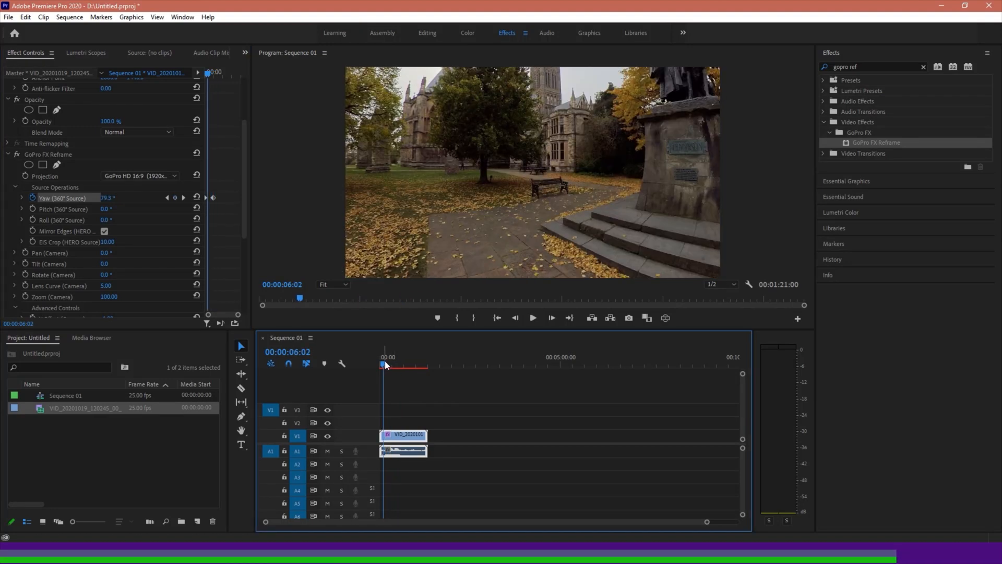
left_click_drag(465, 212, 722, 203)
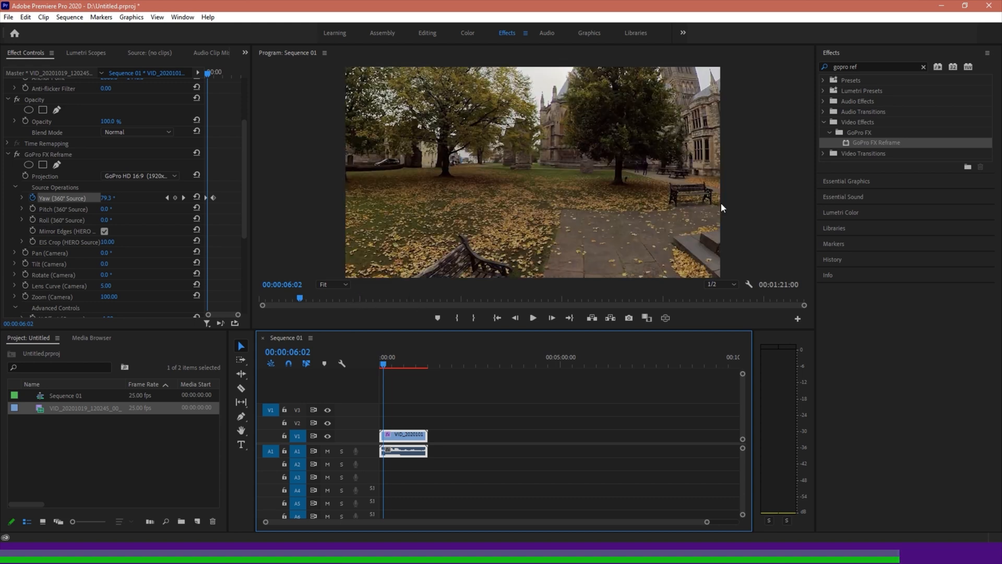
left_click(214, 195)
left_click_drag(214, 197, 210, 200)
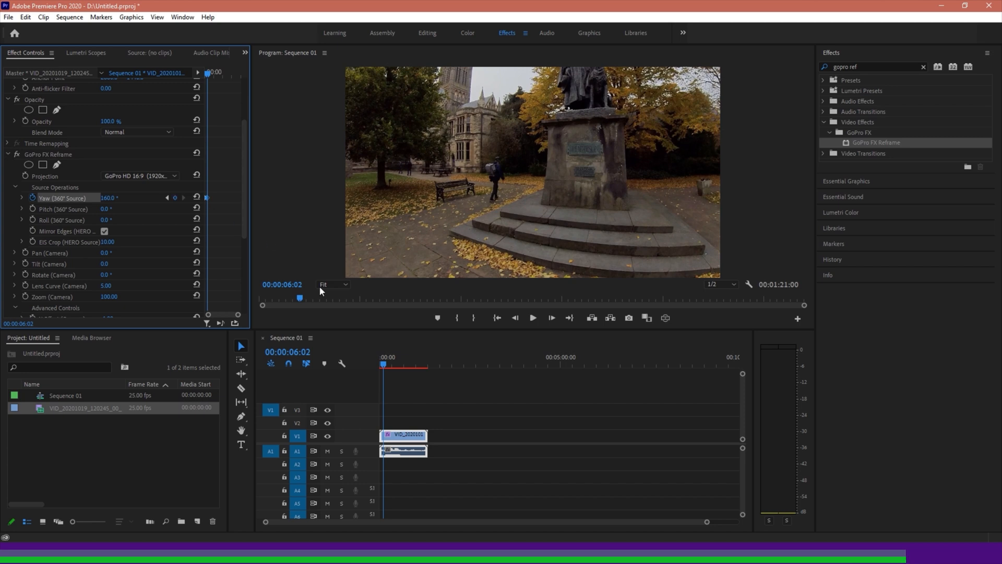
left_click(381, 363)
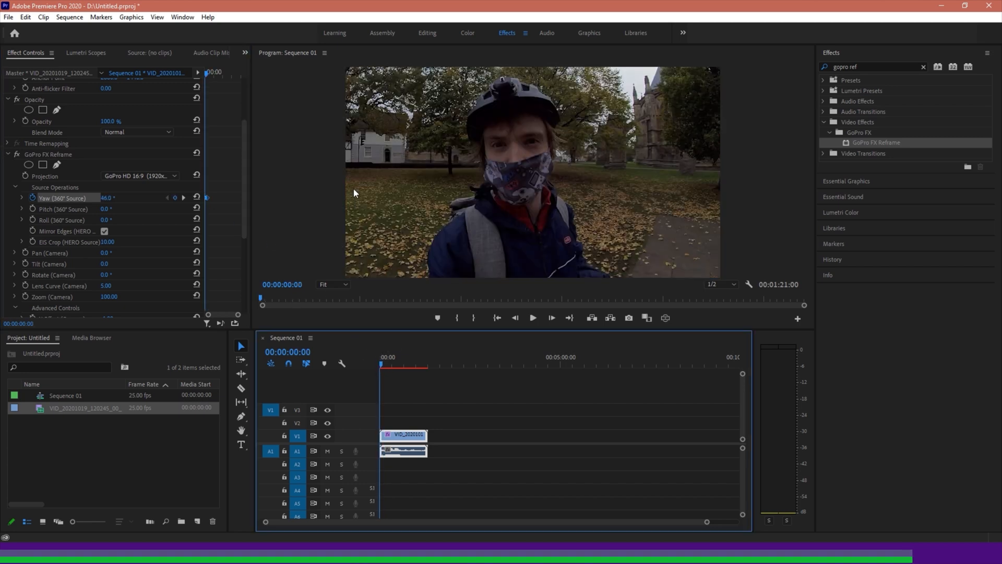
Review the keyframed turn toward the statue with audio briefly muted, stopping at 00:00:07:00
key("space")
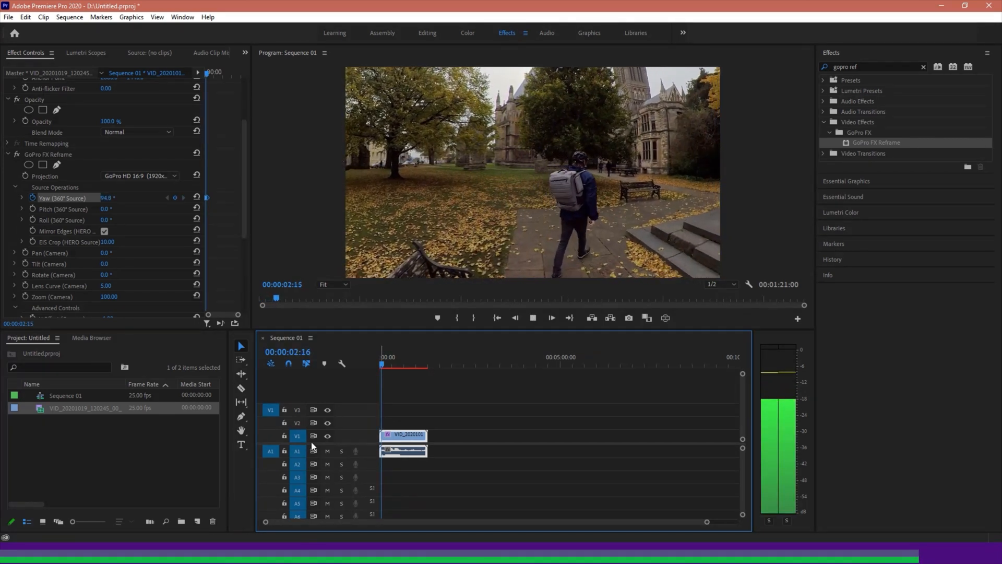
left_click(329, 452)
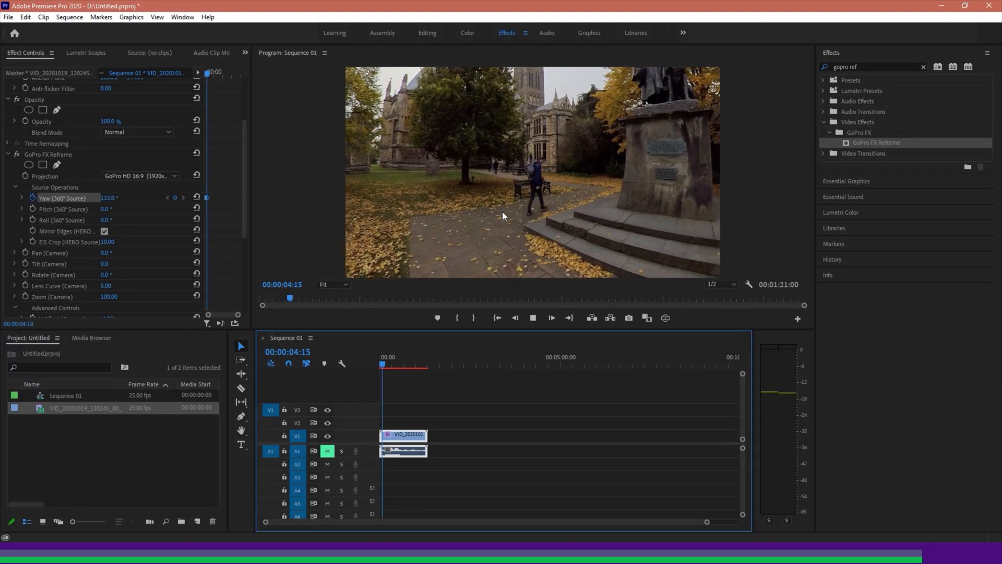
key("space")
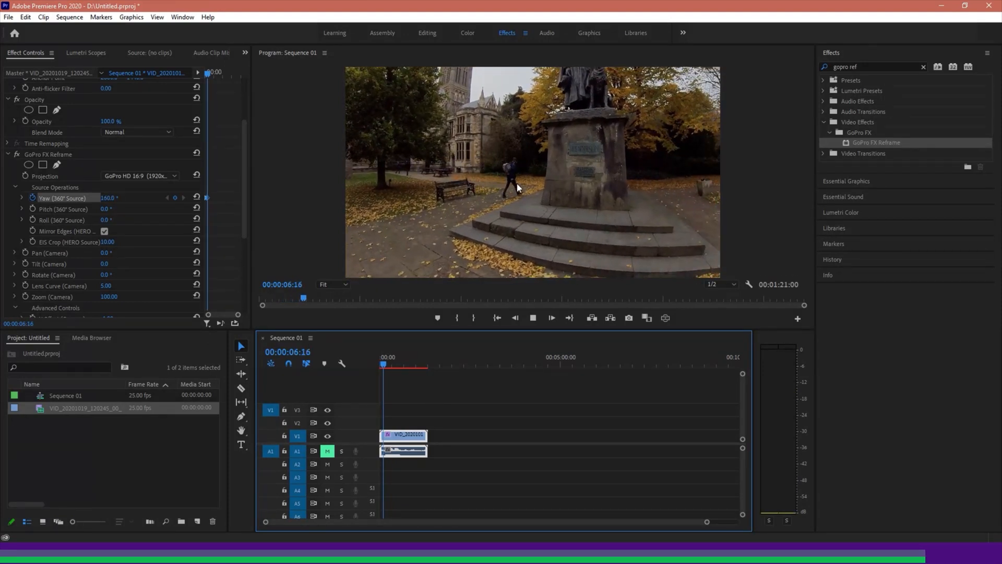
left_click(328, 452)
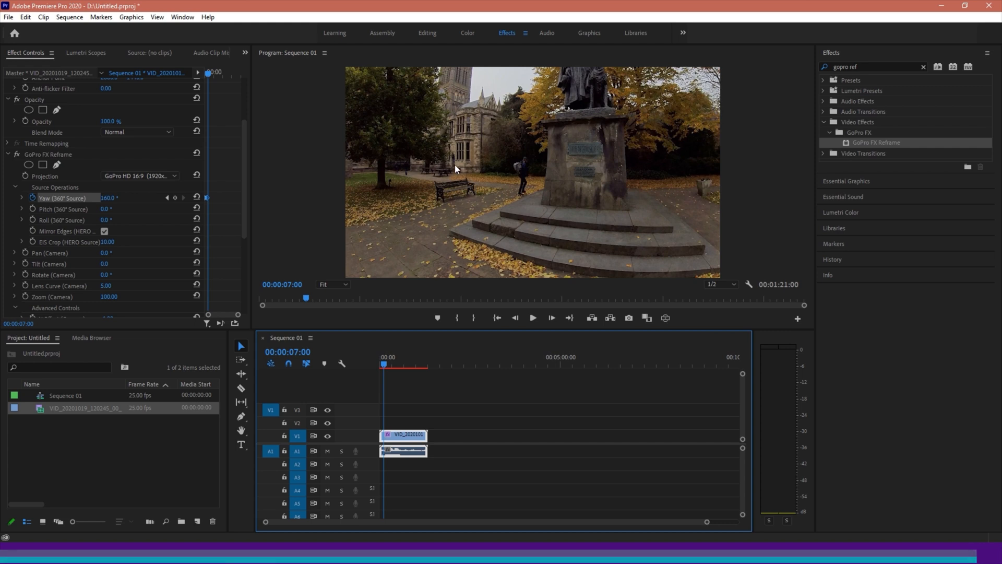
Tilt the 360° Source pitch to -13° so the whole statue is framed
left_click_drag(105, 209, 95, 209)
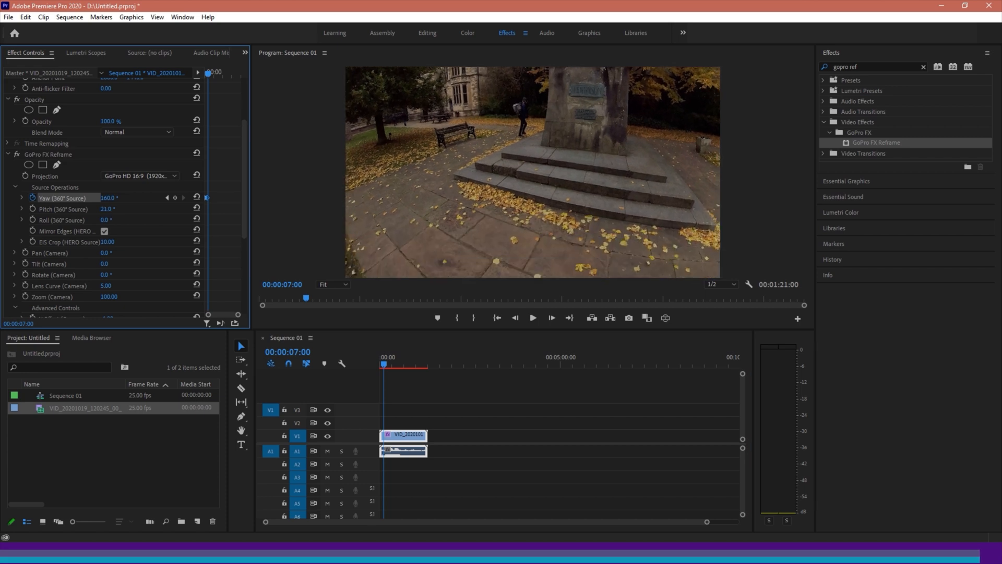